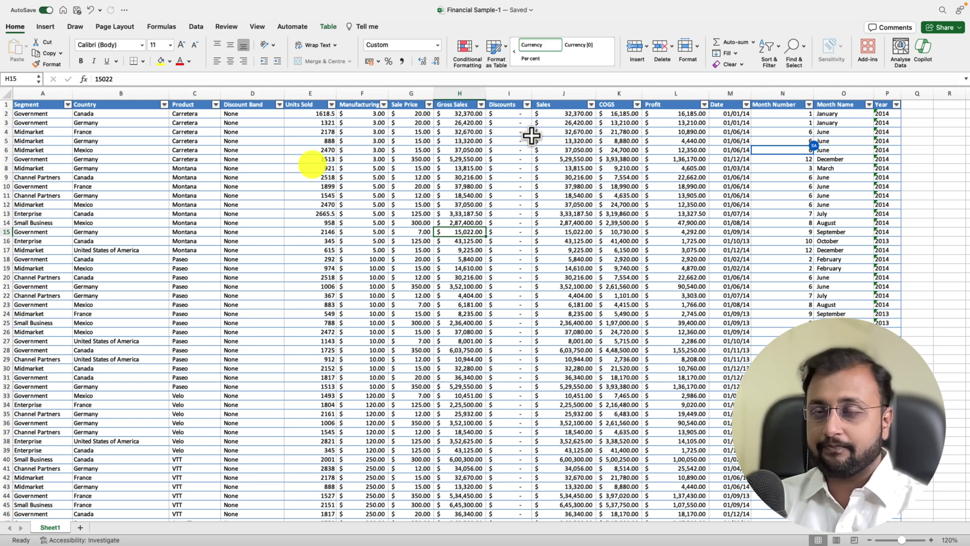
Open the Copilot pane for the financial data table on Sheet1
{"action": "left_click", "coordinate": [217, 176]}
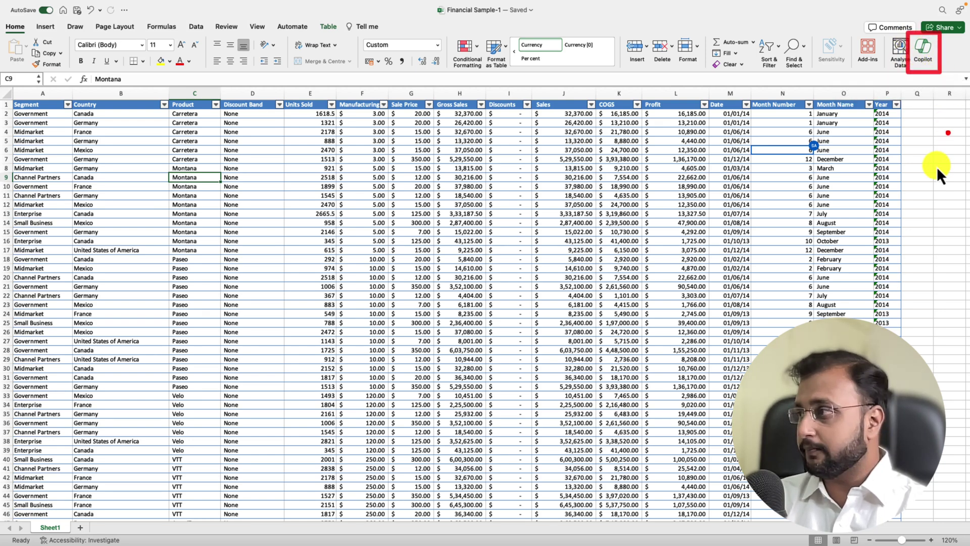
{"action": "left_click", "coordinate": [927, 56]}
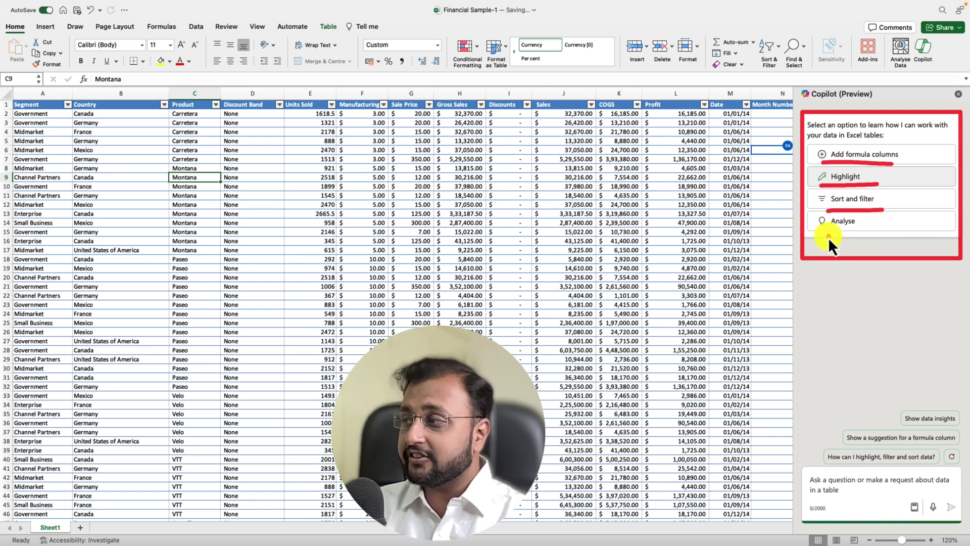
{"action": "left_click_drag", "start_coordinate": [829, 237], "coordinate": [863, 235]}
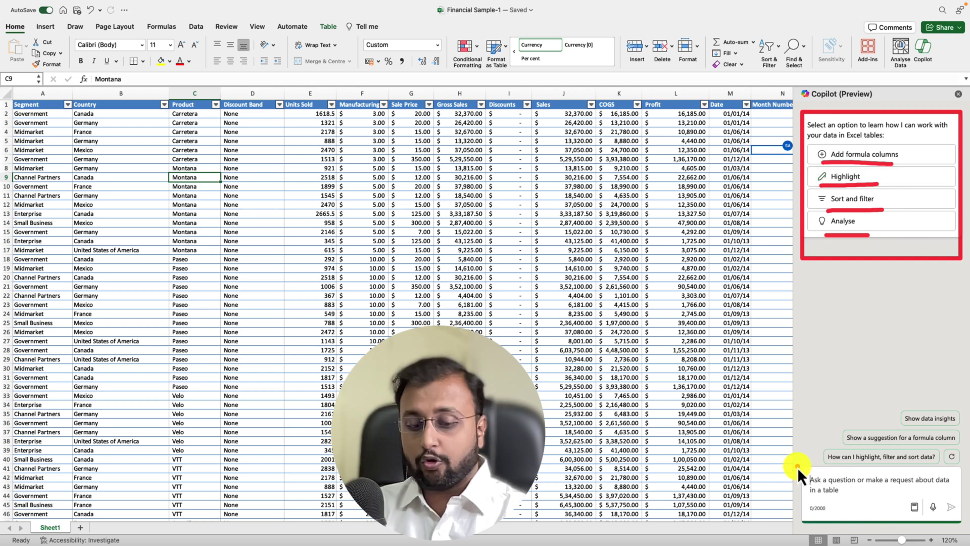
{"action": "left_click_drag", "start_coordinate": [798, 467], "coordinate": [961, 525]}
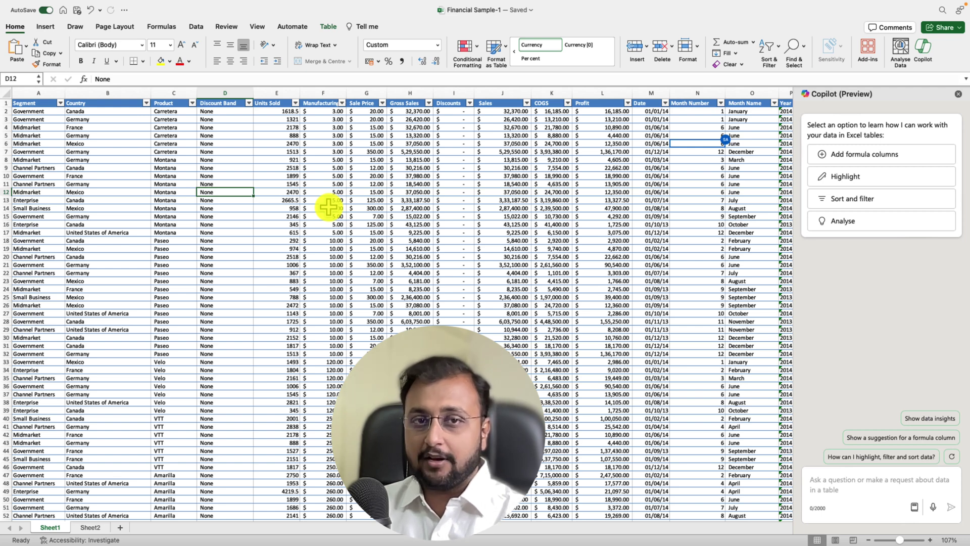
Create a table with headers from the range D9:J20 on Sheet2 and select its table name
{"action": "left_click", "coordinate": [90, 527]}
{"action": "left_click", "coordinate": [225, 177]}
{"action": "left_click_drag", "start_coordinate": [126, 162], "coordinate": [308, 242]}
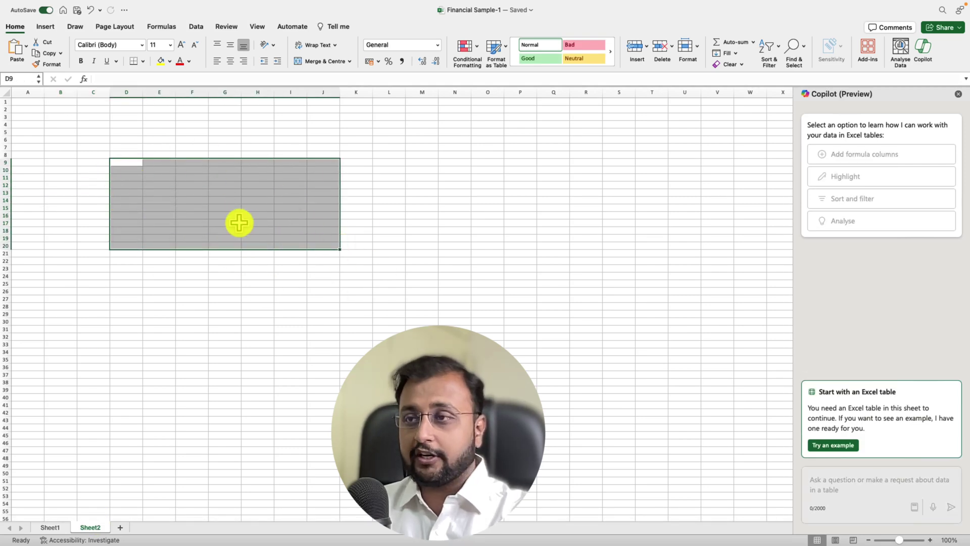
{"action": "key", "text": "ctrl+t"}
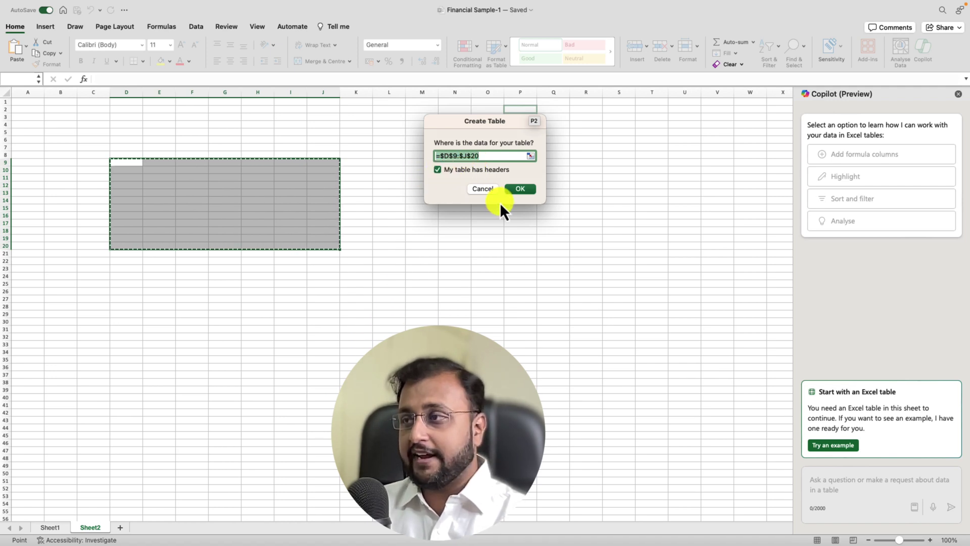
{"action": "left_click", "coordinate": [521, 189]}
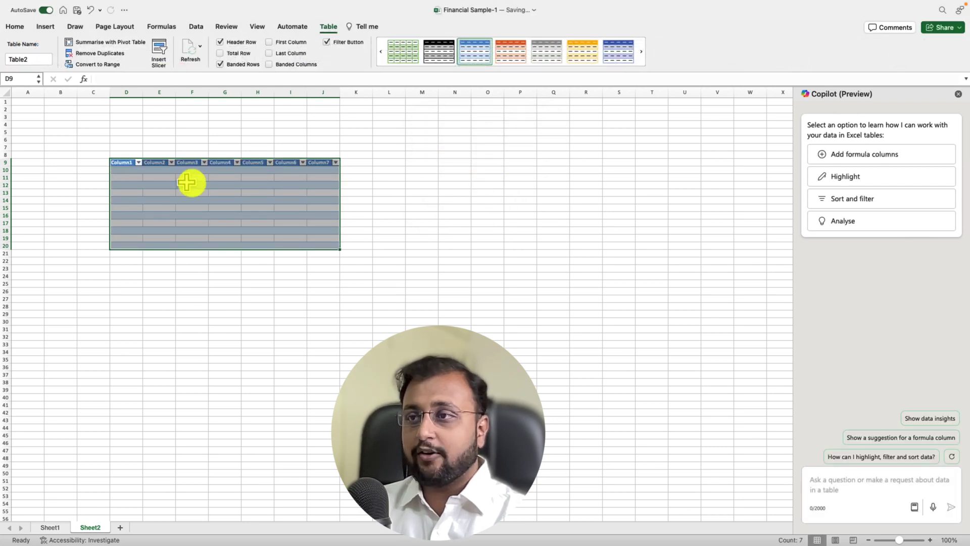
{"action": "left_click", "coordinate": [31, 60]}
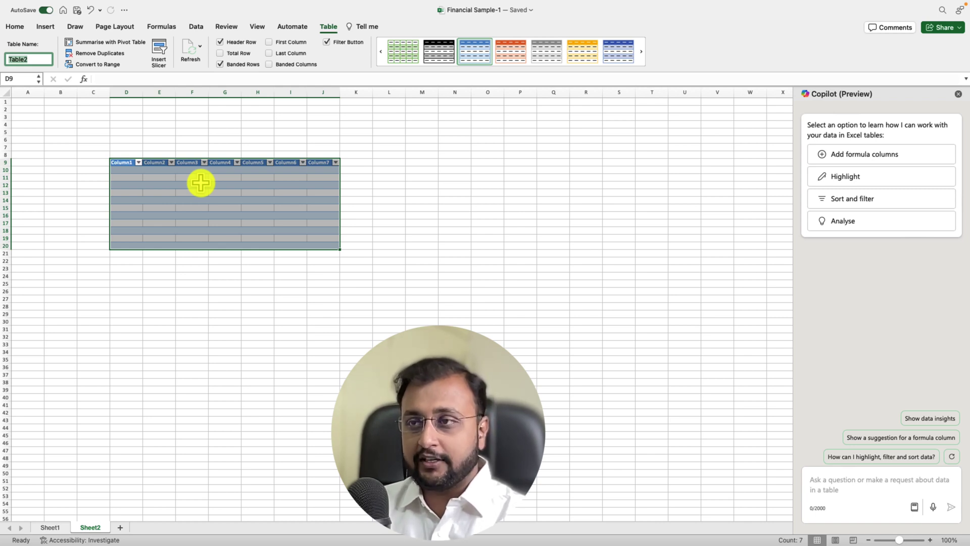
Select the whole data table on Sheet1 and view its table name
{"action": "left_click", "coordinate": [58, 528]}
{"action": "left_click", "coordinate": [99, 189]}
{"action": "key", "text": "ctrl+a"}
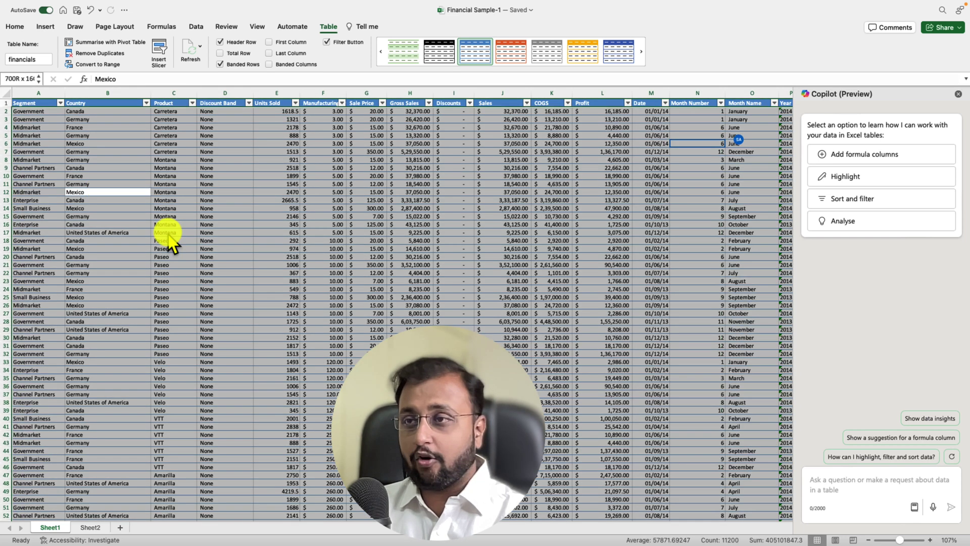
{"action": "left_click", "coordinate": [11, 60]}
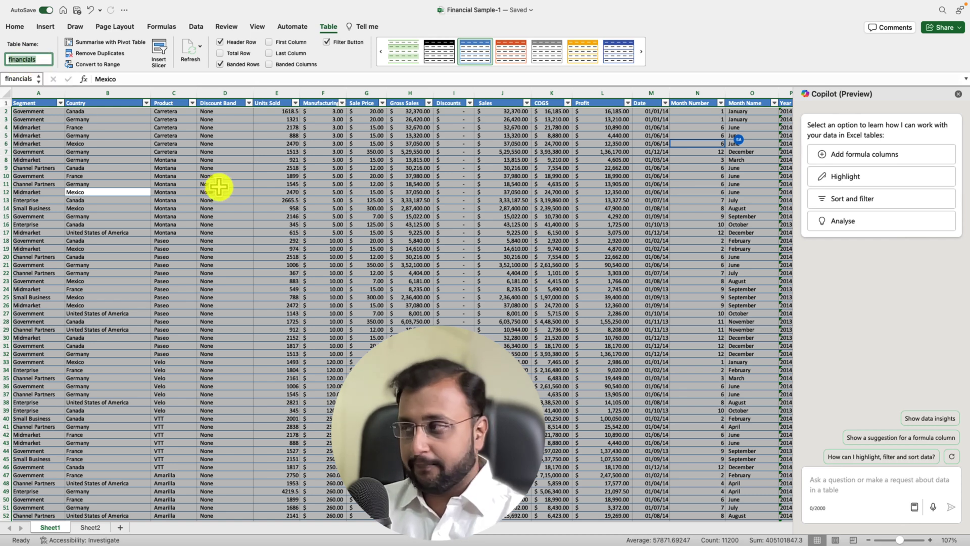
{"action": "left_click", "coordinate": [425, 184]}
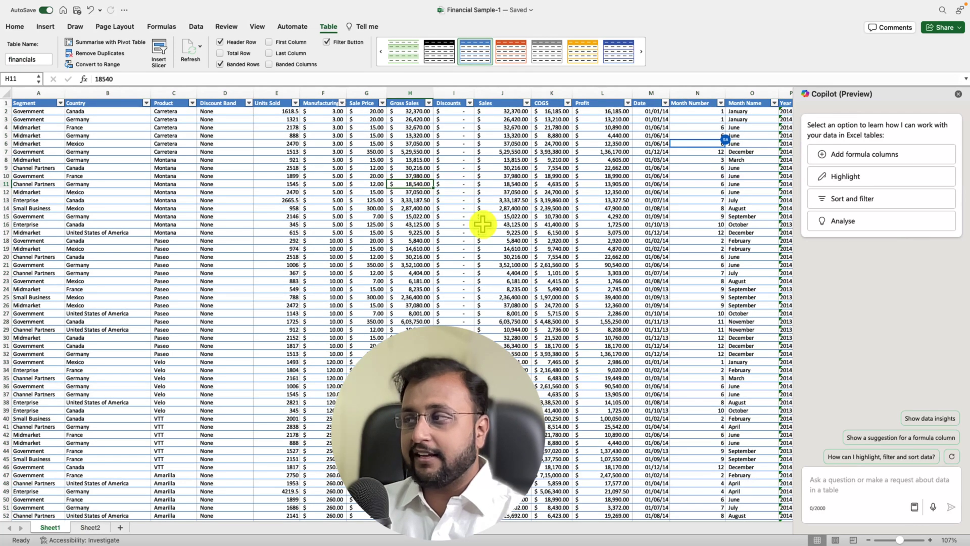
Ask Copilot for "sales by segment" from the financials table
{"action": "left_click", "coordinate": [827, 485]}
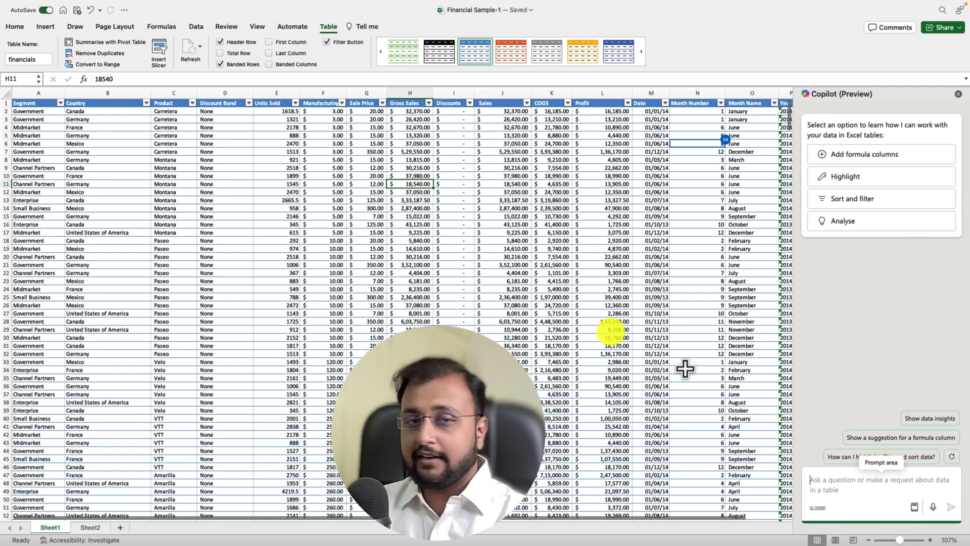
{"action": "left_click", "coordinate": [29, 63]}
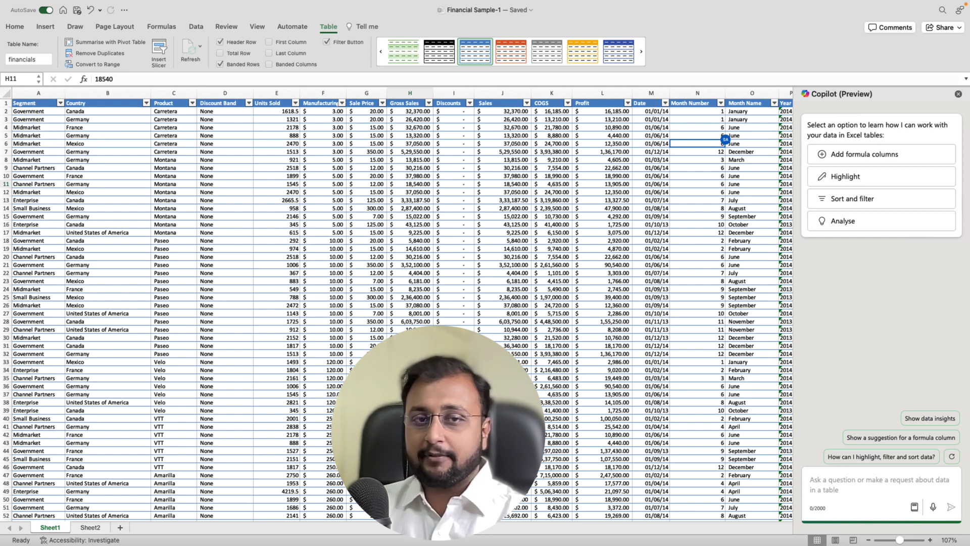
{"action": "left_click", "coordinate": [834, 481]}
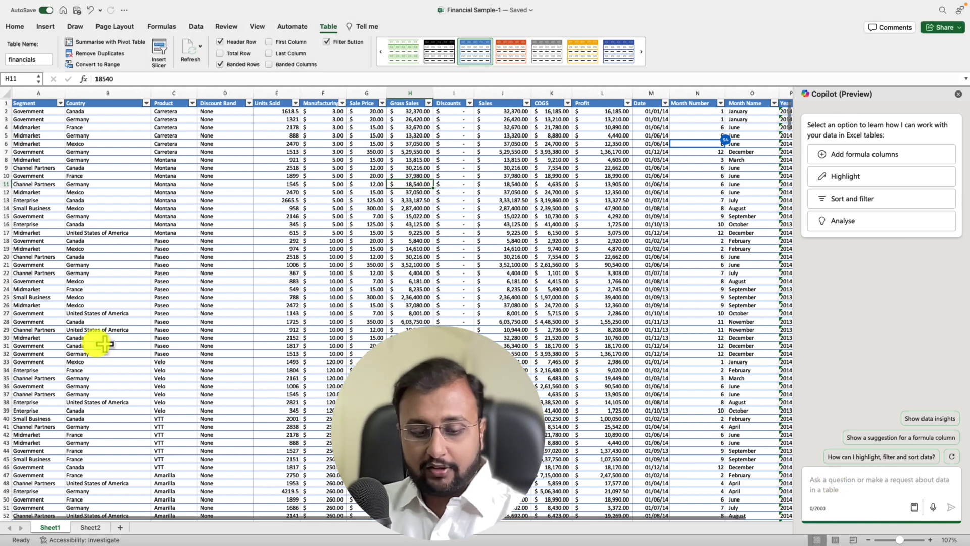
{"action": "type", "text": "sales by segment"}
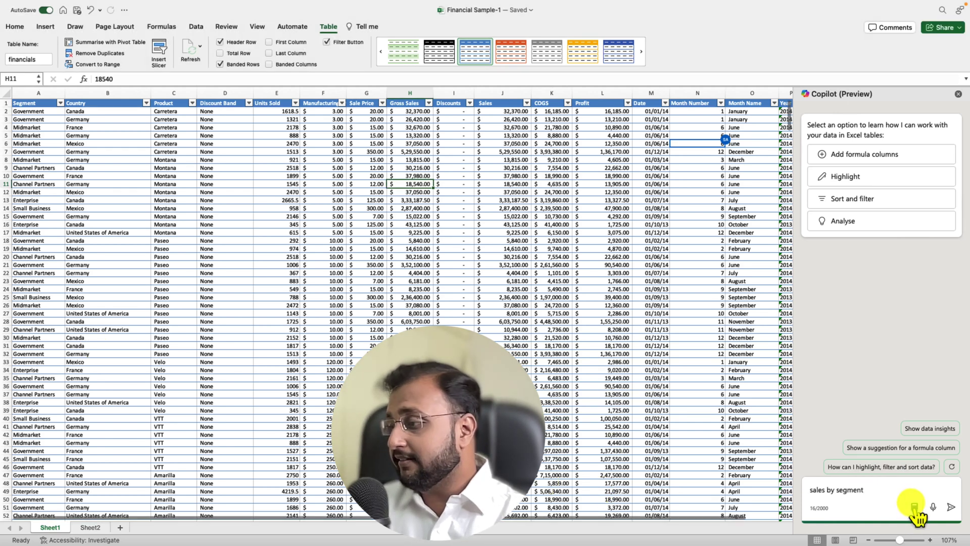
{"action": "key", "text": "Return"}
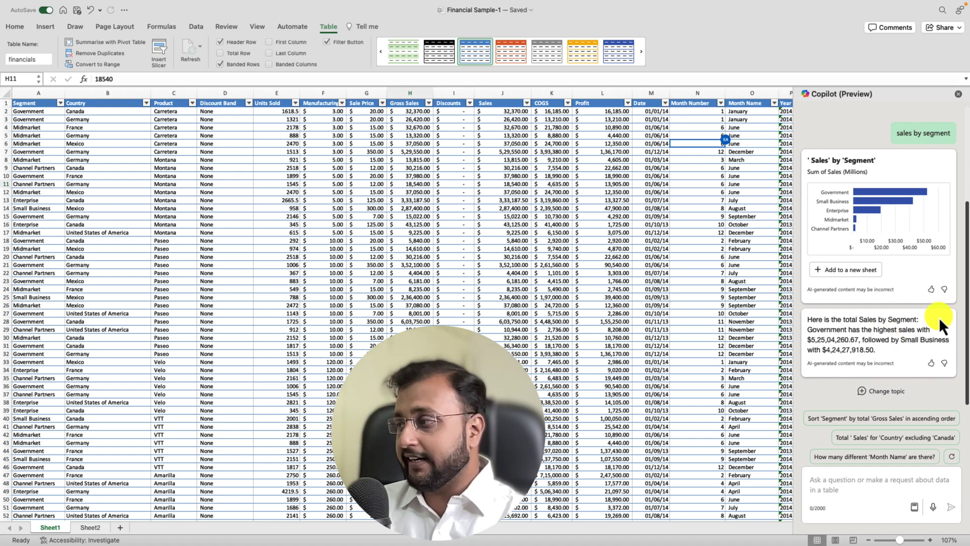
Add Copilot's Sales by Segment chart to a new sheet and return to the source table
{"action": "mouse_move", "coordinate": [940, 314]}
{"action": "left_mouse_down"}
{"action": "mouse_move", "coordinate": [957, 349]}
{"action": "mouse_move", "coordinate": [922, 375]}
{"action": "left_mouse_up"}
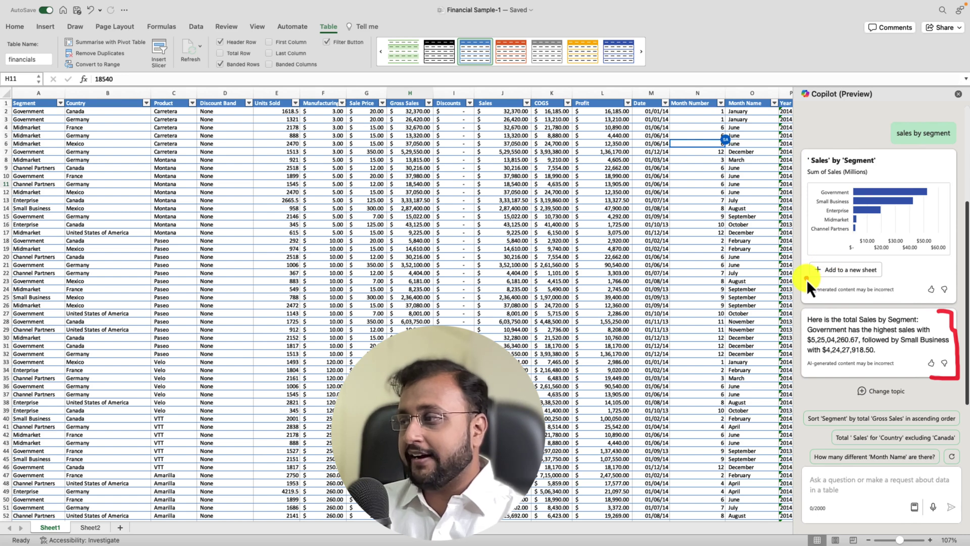
{"action": "mouse_move", "coordinate": [896, 258]}
{"action": "left_mouse_down"}
{"action": "mouse_move", "coordinate": [873, 278]}
{"action": "mouse_move", "coordinate": [806, 254]}
{"action": "left_mouse_up"}
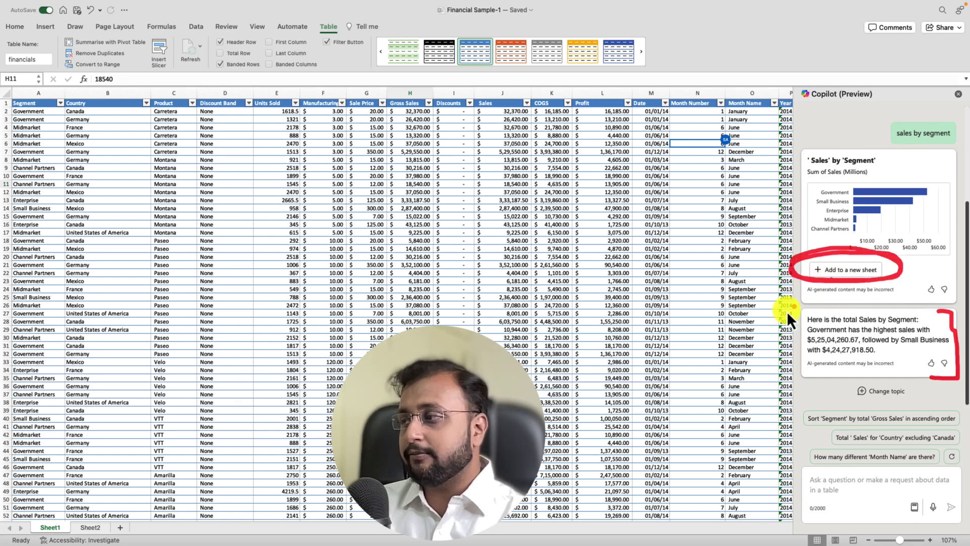
{"action": "left_click_drag", "start_coordinate": [787, 310], "coordinate": [793, 281]}
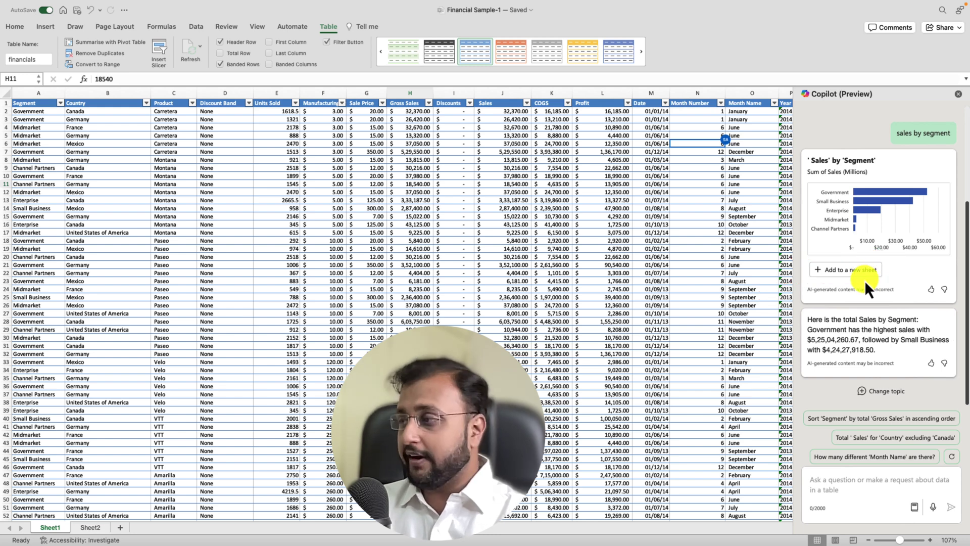
{"action": "left_click", "coordinate": [854, 269]}
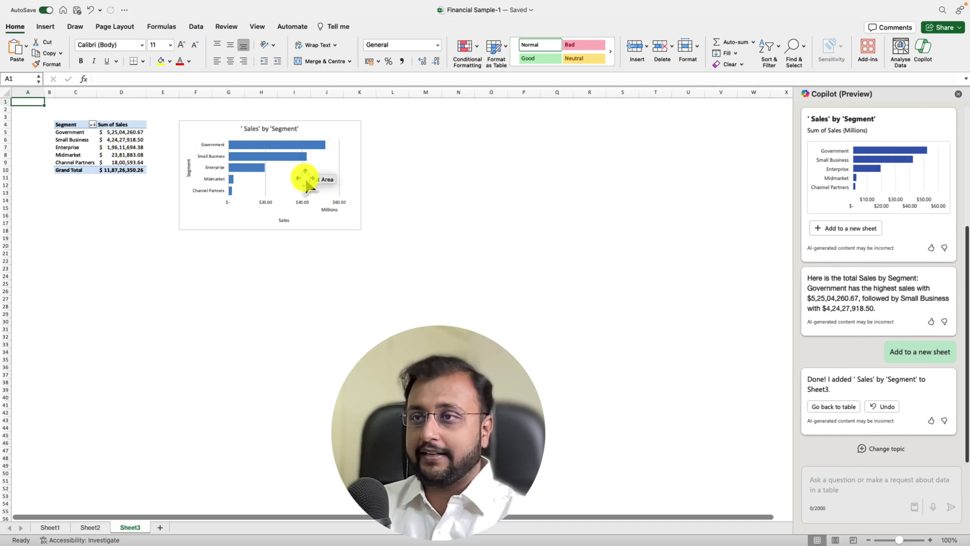
{"action": "left_click", "coordinate": [834, 407]}
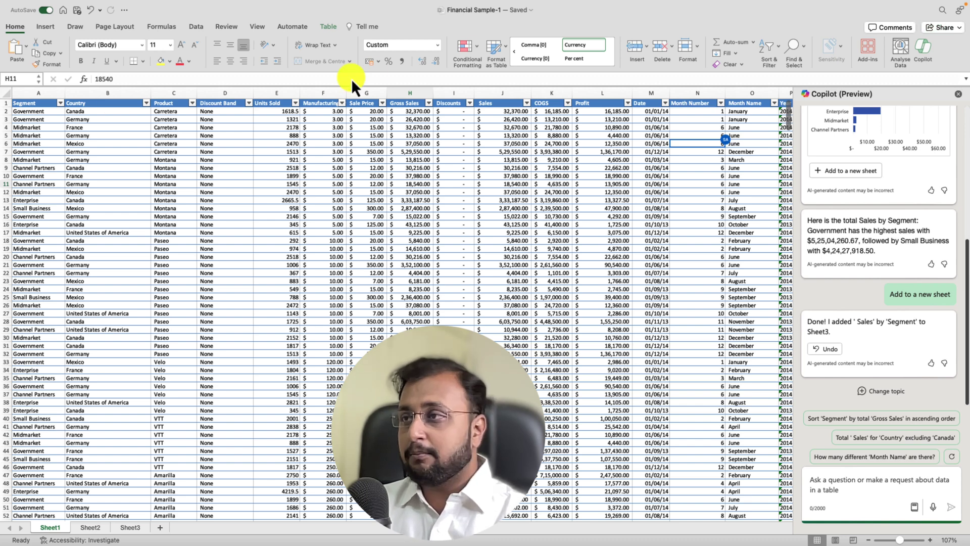
Look at the Units Sold column and enter the Copilot prompt "Highlight the highest values in Units Sold."
{"action": "left_click", "coordinate": [281, 98]}
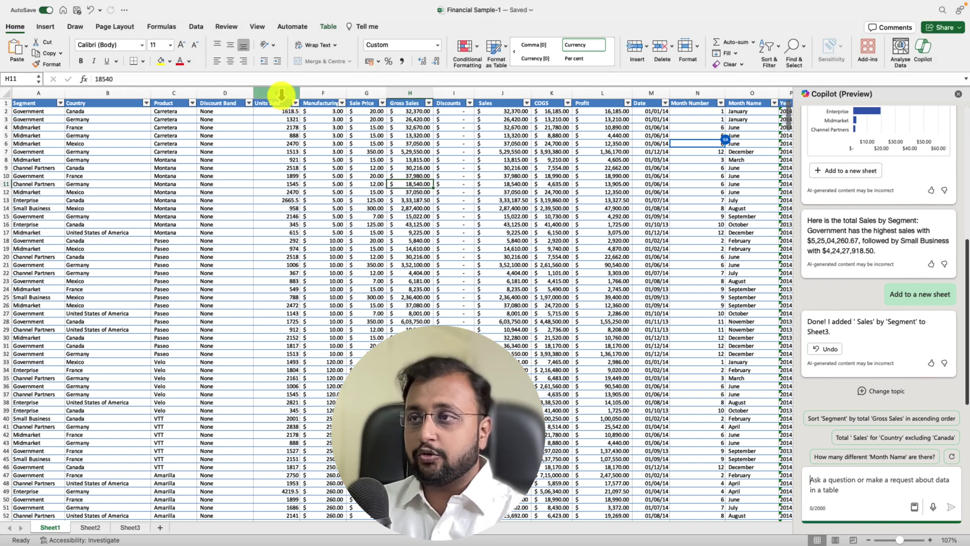
{"action": "left_click", "coordinate": [281, 94]}
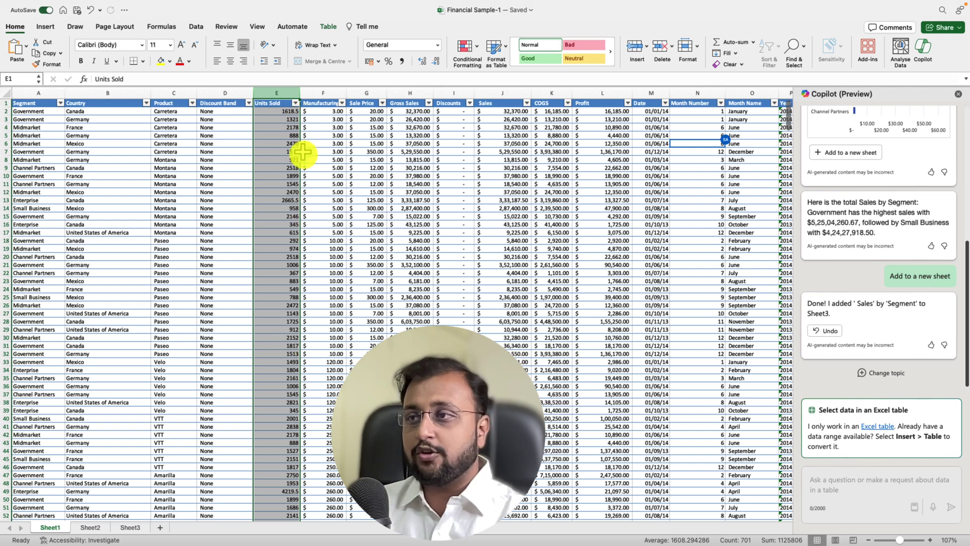
{"action": "left_click", "coordinate": [326, 167]}
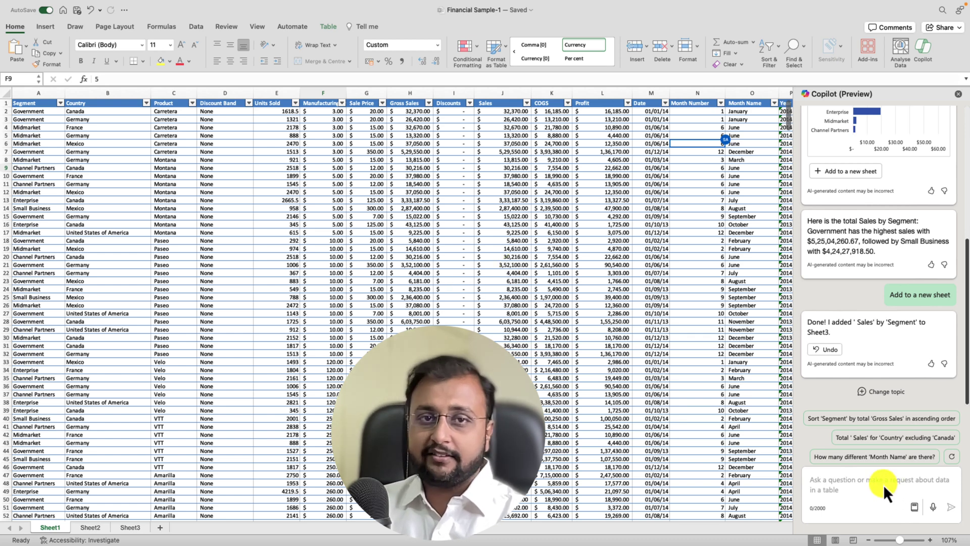
{"action": "left_click", "coordinate": [866, 481]}
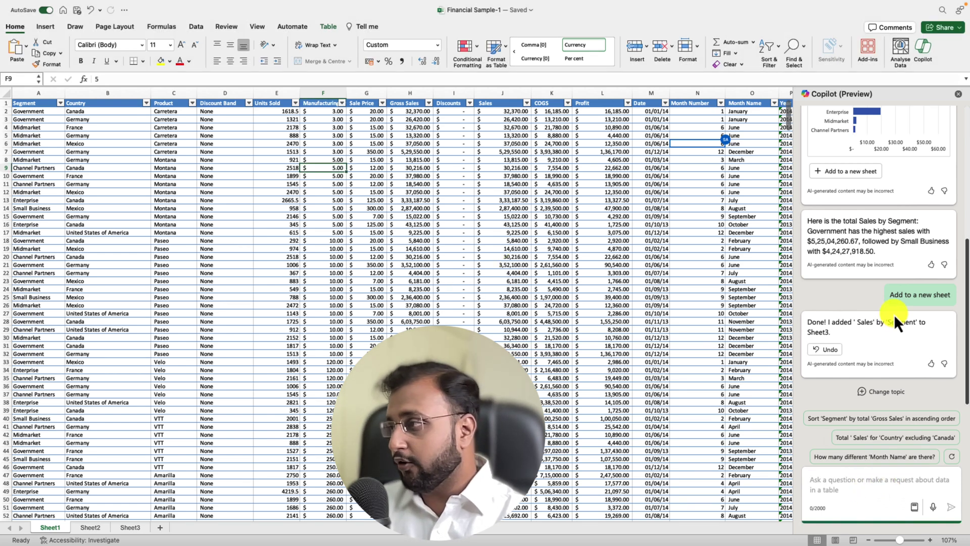
{"action": "scroll", "coordinate": [861, 330], "scroll_direction": "up", "scroll_amount": 5}
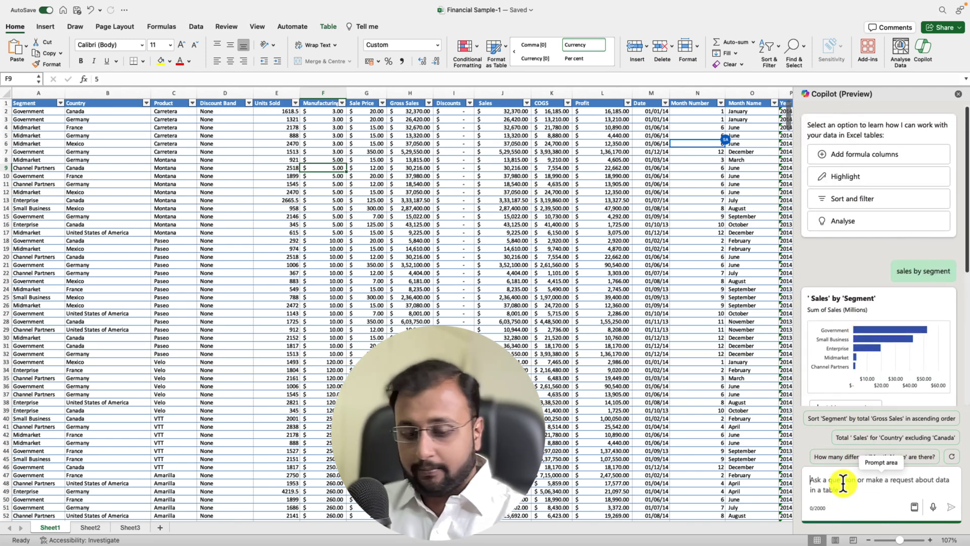
{"action": "type", "text": "Highlight the highest values in Units Sold."}
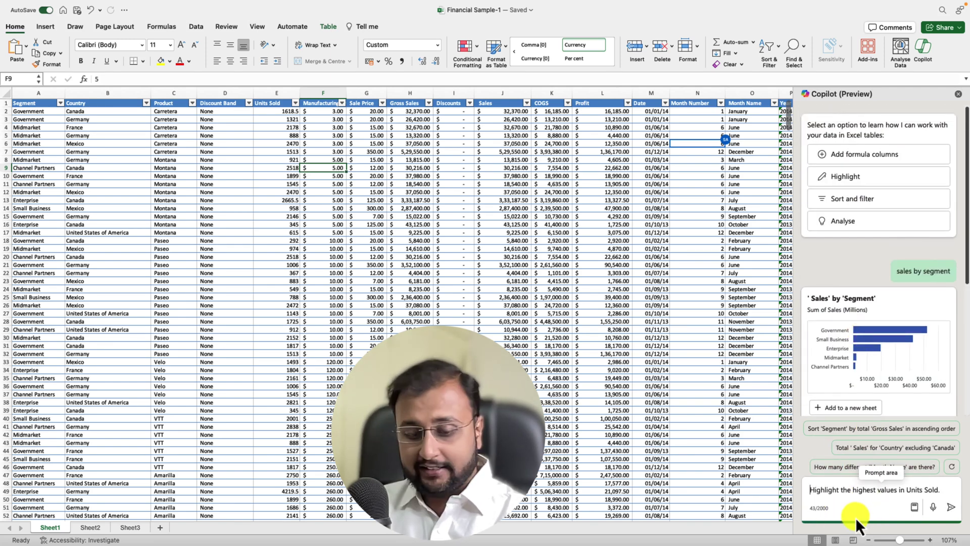
{"action": "mouse_move", "coordinate": [817, 502]}
{"action": "left_mouse_down"}
{"action": "mouse_move", "coordinate": [936, 499]}
{"action": "mouse_move", "coordinate": [911, 495]}
{"action": "left_mouse_up"}
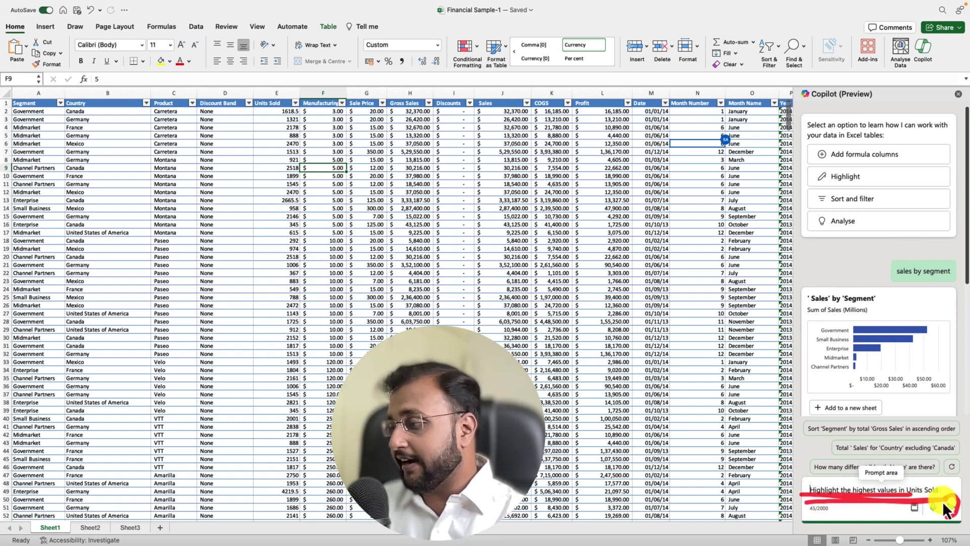
View Copilot's suggested Edit prompts and submit the request to highlight the highest Units Sold values
{"action": "left_click", "coordinate": [914, 507]}
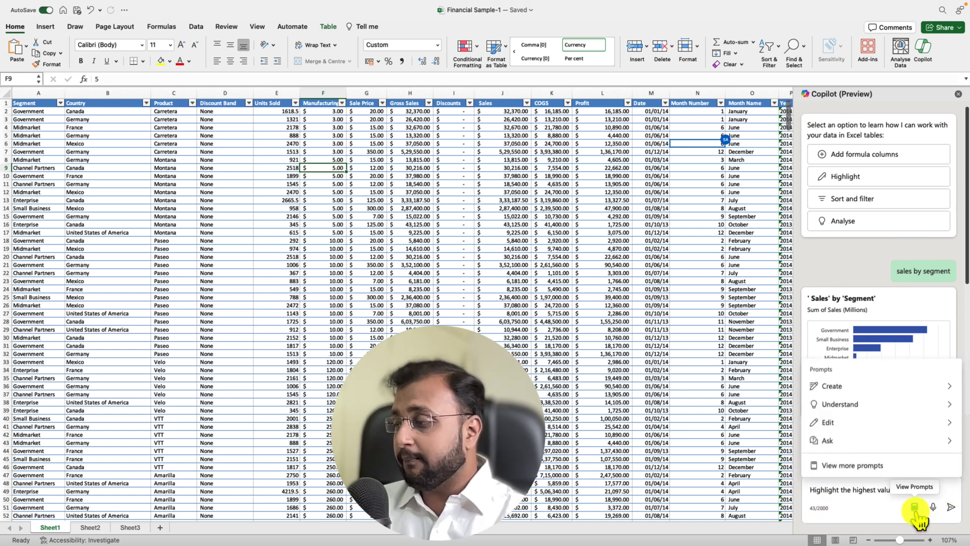
{"action": "left_click", "coordinate": [946, 422]}
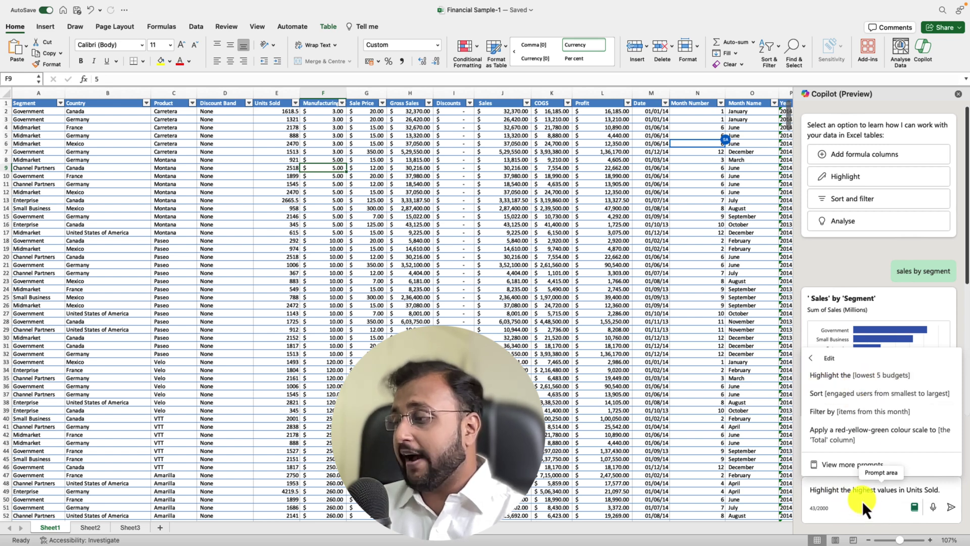
{"action": "left_click", "coordinate": [834, 499]}
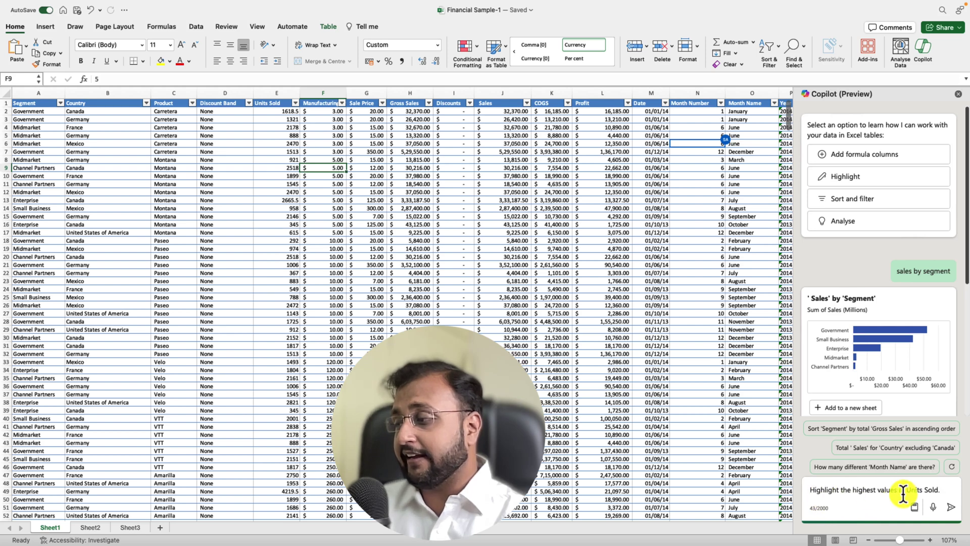
{"action": "left_click", "coordinate": [952, 510]}
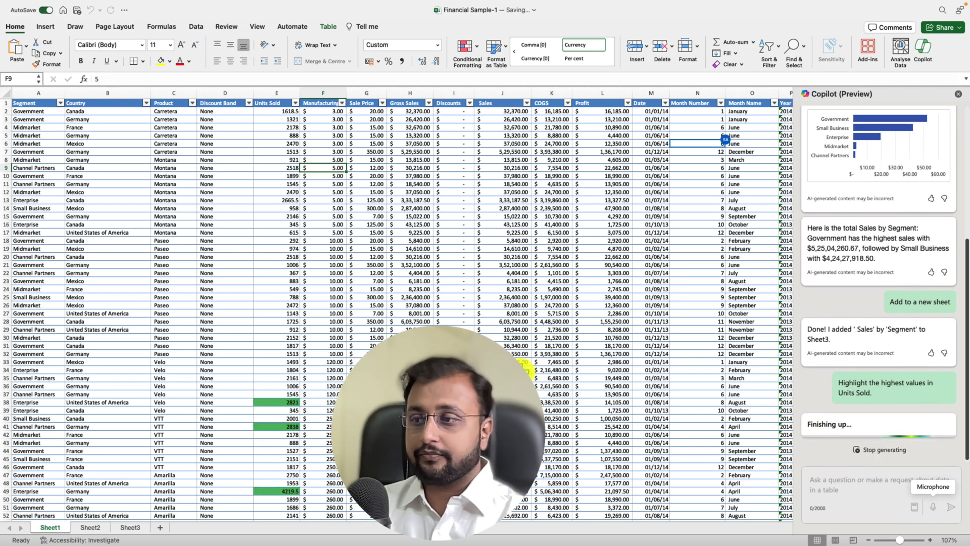
Review the highlighted cells down the Units Sold column
{"action": "left_click", "coordinate": [270, 143]}
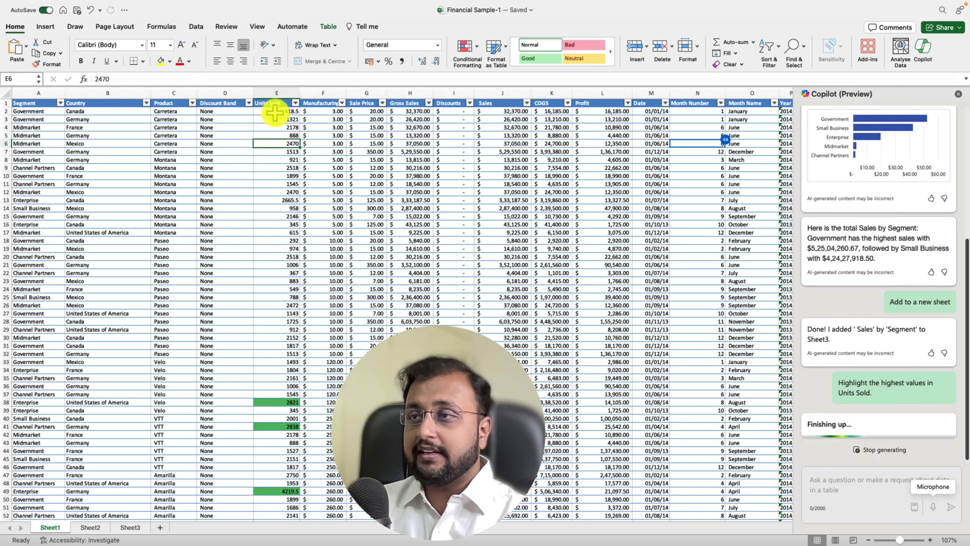
{"action": "scroll", "coordinate": [288, 265], "scroll_direction": "down", "scroll_amount": 5}
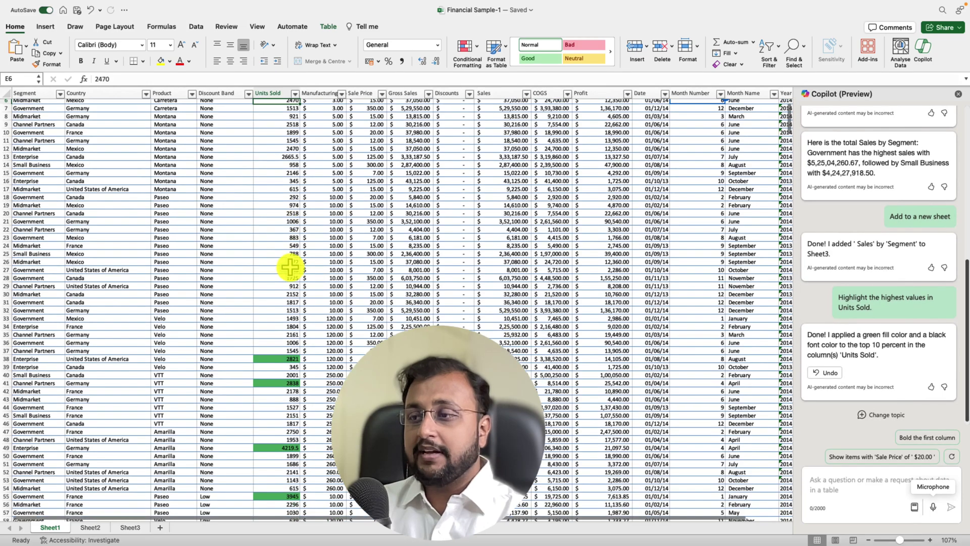
{"action": "scroll", "coordinate": [308, 327], "scroll_direction": "down", "scroll_amount": 13}
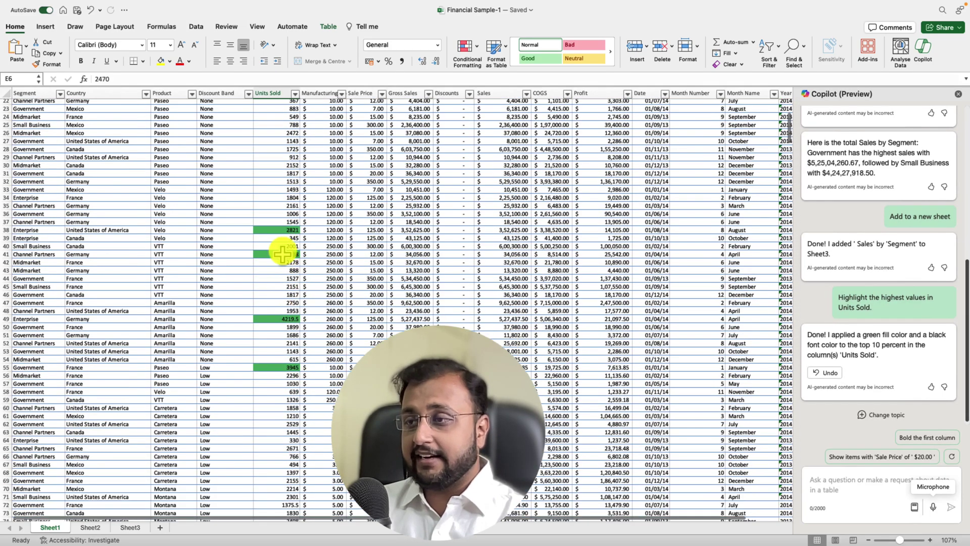
Scan more of the green-filled Units Sold cells and return to the table's header row
{"action": "scroll", "coordinate": [290, 339], "scroll_direction": "down", "scroll_amount": 14}
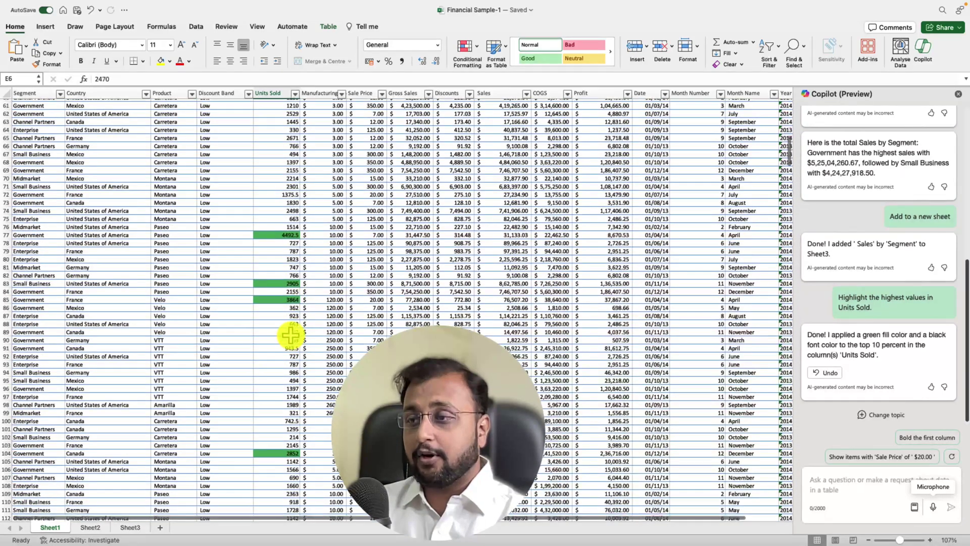
{"action": "scroll", "coordinate": [291, 340], "scroll_direction": "up", "scroll_amount": 20}
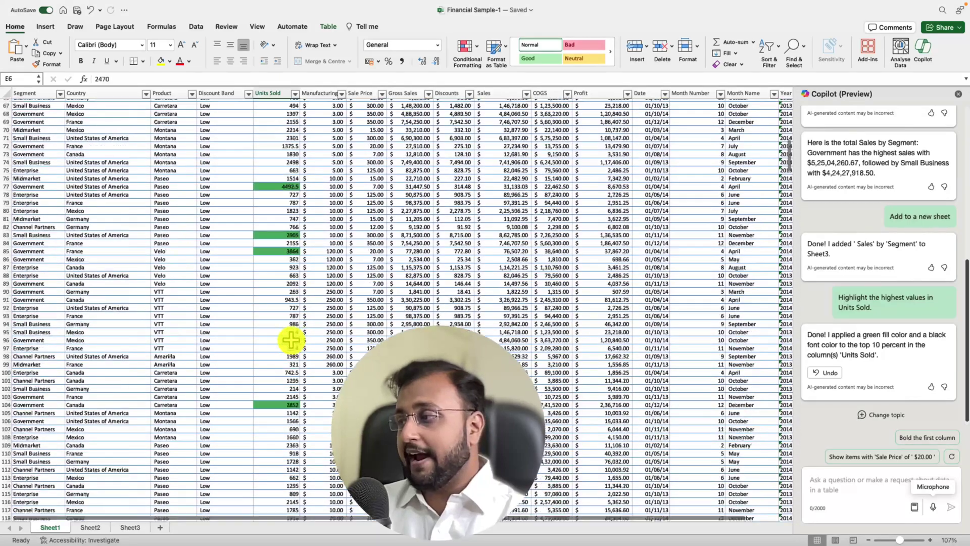
{"action": "scroll", "coordinate": [290, 339], "scroll_direction": "up", "scroll_amount": 6}
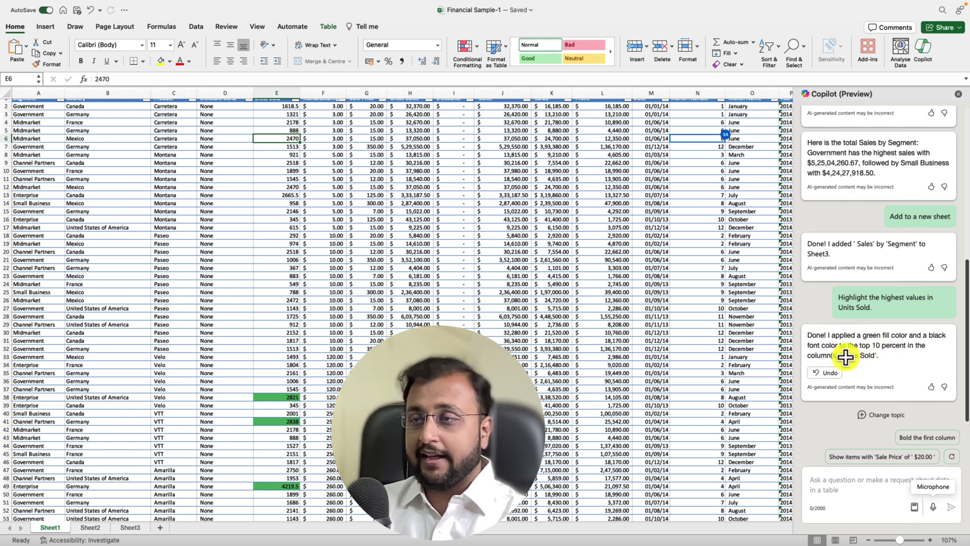
{"action": "scroll", "coordinate": [307, 360], "scroll_direction": "up", "scroll_amount": 1}
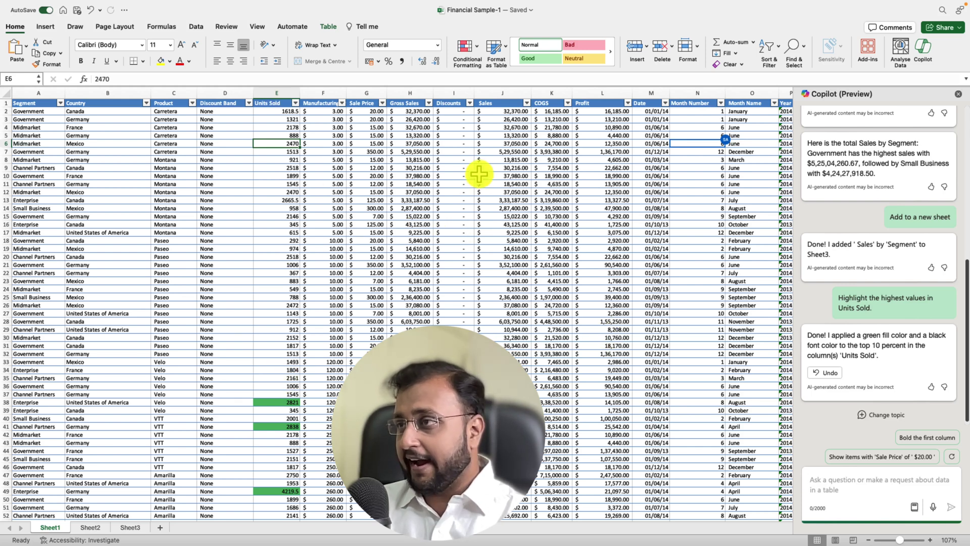
Have Copilot sort the table by its Sales column with the prompt "Sort Sales from smallest to largest."
{"action": "left_click", "coordinate": [505, 96]}
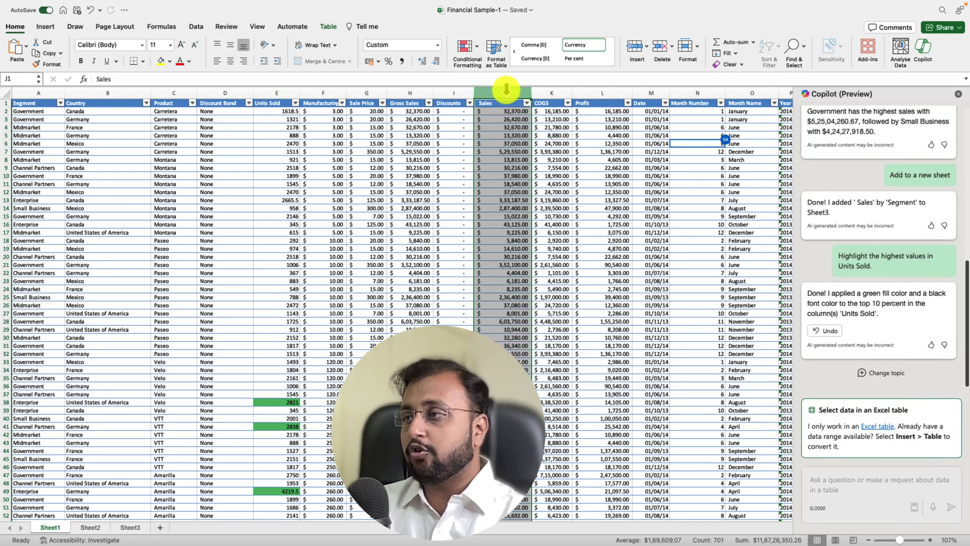
{"action": "left_click", "coordinate": [514, 136]}
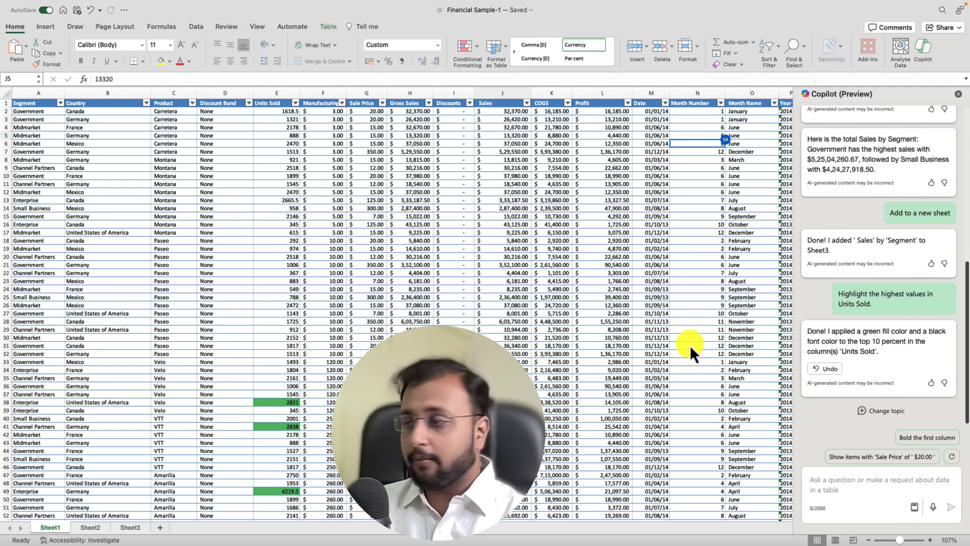
{"action": "left_click", "coordinate": [836, 479]}
{"action": "type", "text": "Sort Sales from smallest to largest."}
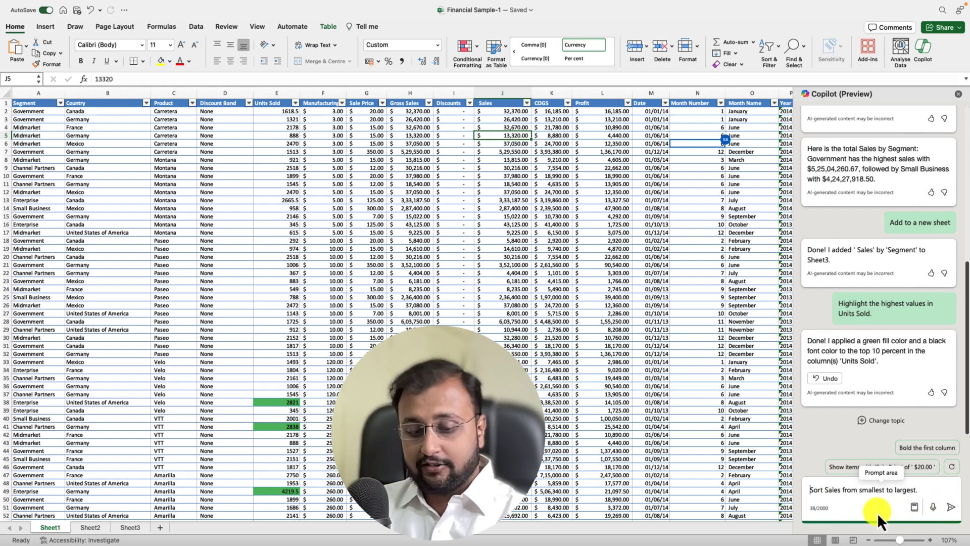
{"action": "left_click_drag", "start_coordinate": [809, 499], "coordinate": [890, 498]}
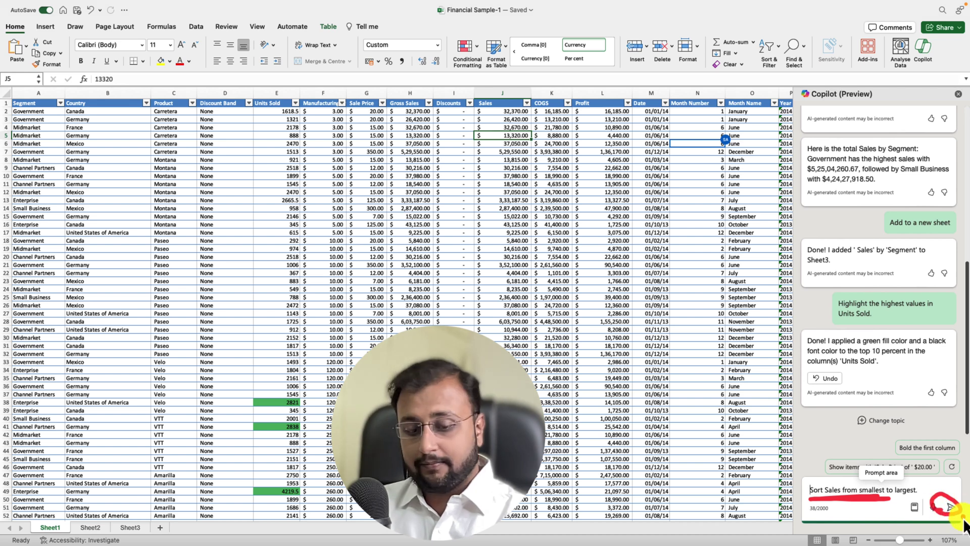
{"action": "left_click", "coordinate": [952, 508]}
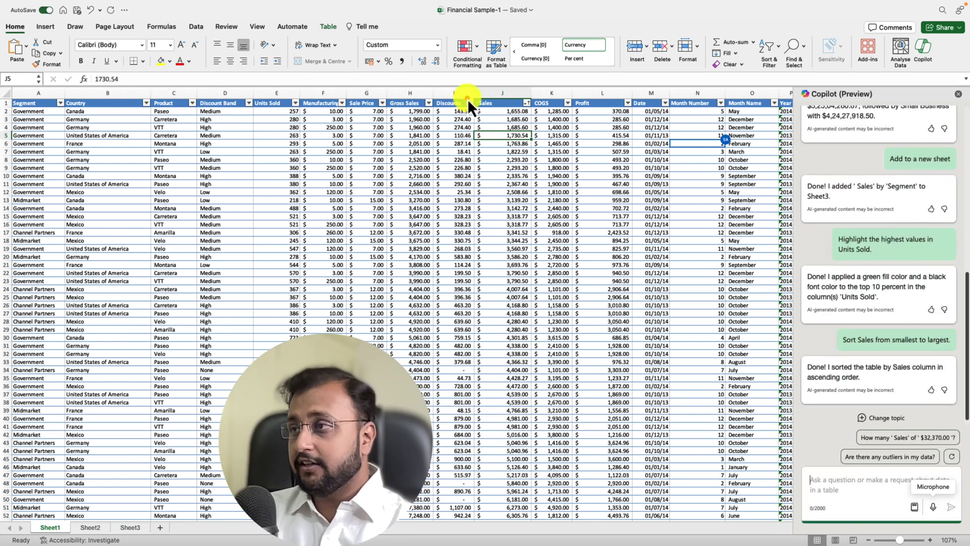
{"action": "mouse_move", "coordinate": [471, 99]}
{"action": "left_mouse_down"}
{"action": "mouse_move", "coordinate": [508, 262]}
{"action": "mouse_move", "coordinate": [534, 516]}
{"action": "left_mouse_up"}
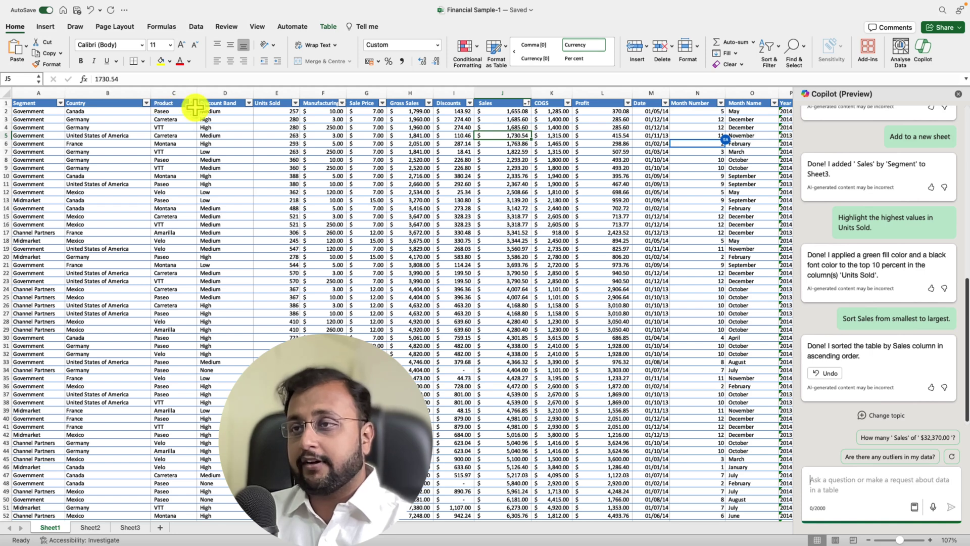
Have Copilot filter the Product column with the prompt "Filter Products of VTT and Velo"
{"action": "left_click", "coordinate": [164, 128]}
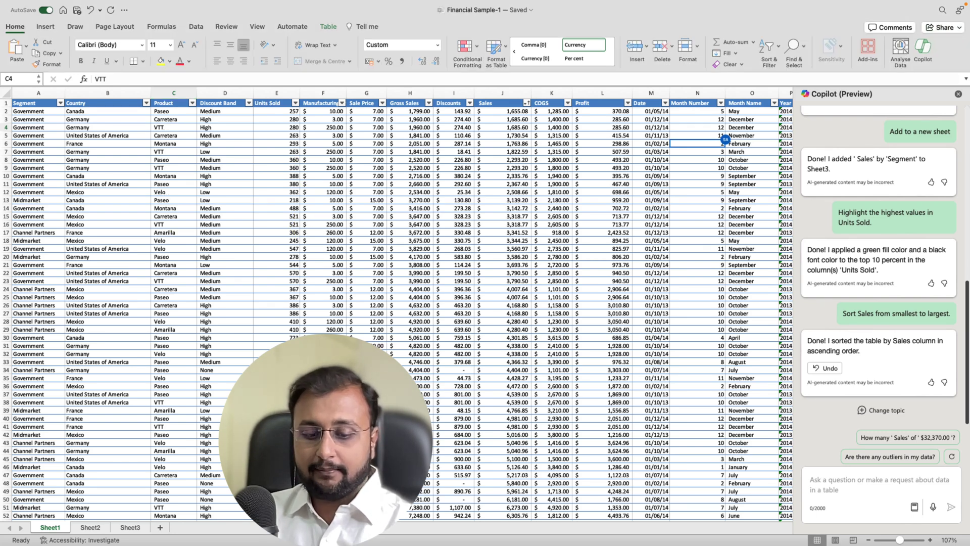
{"action": "left_click", "coordinate": [856, 499]}
{"action": "type", "text": "Filter Products of VTT and Velo"}
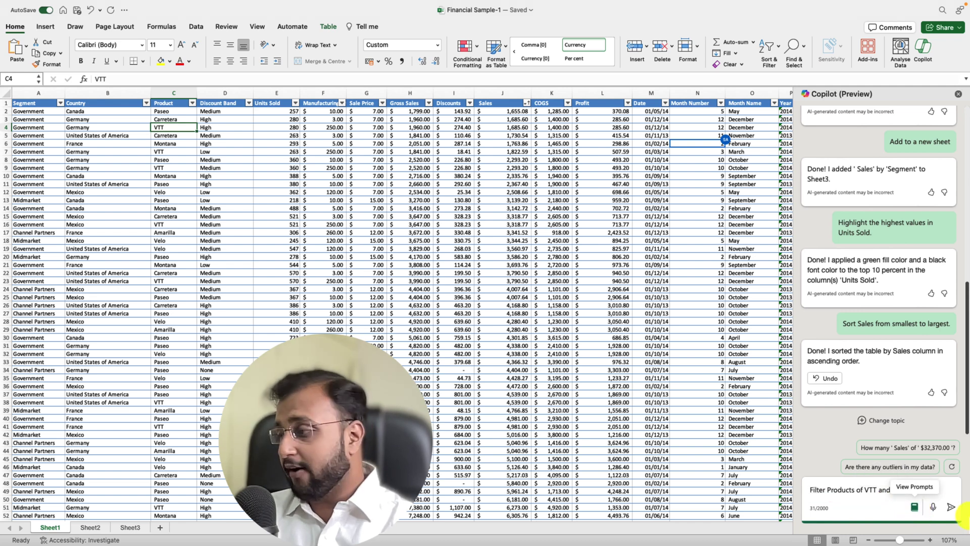
{"action": "left_click", "coordinate": [952, 508]}
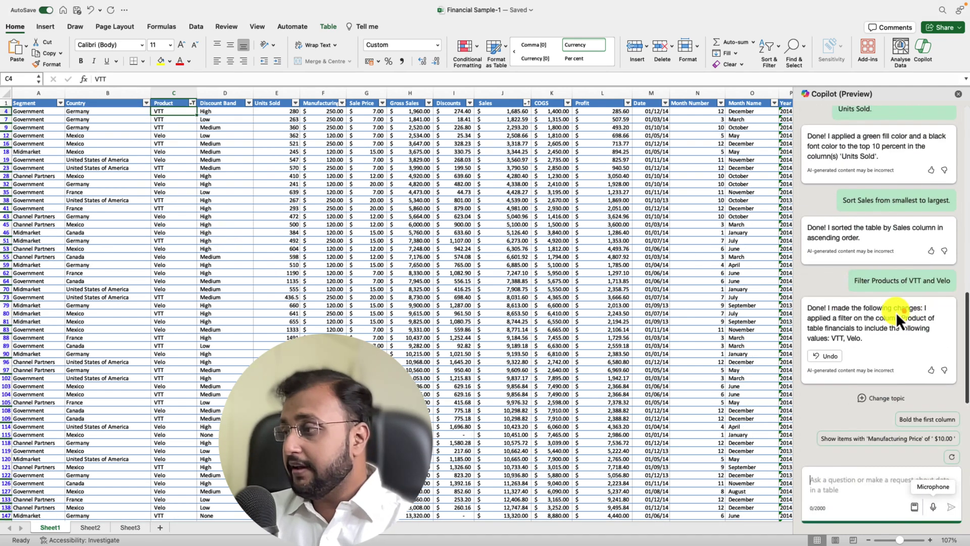
{"action": "mouse_move", "coordinate": [940, 300]}
{"action": "left_mouse_down"}
{"action": "mouse_move", "coordinate": [955, 369]}
{"action": "mouse_move", "coordinate": [938, 377]}
{"action": "left_mouse_up"}
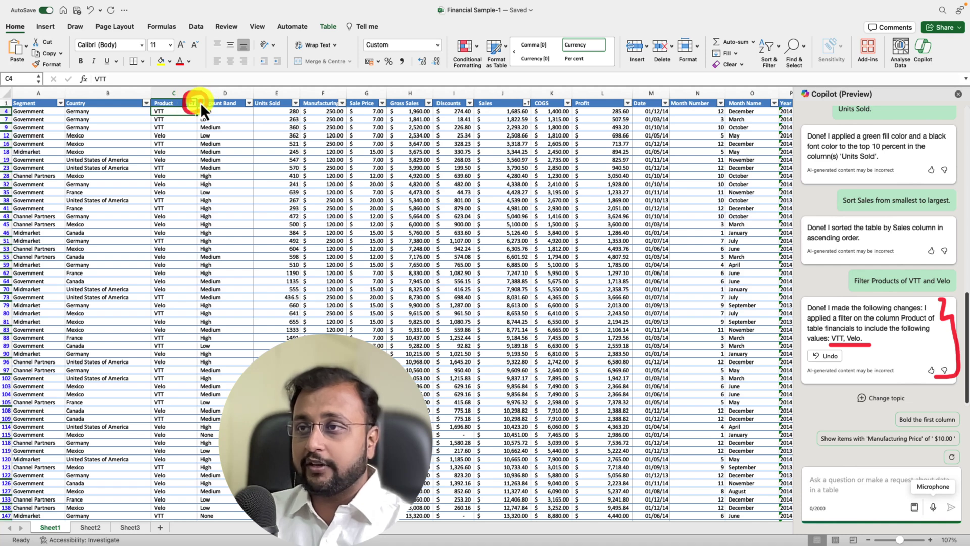
{"action": "left_click_drag", "start_coordinate": [147, 89], "coordinate": [134, 412]}
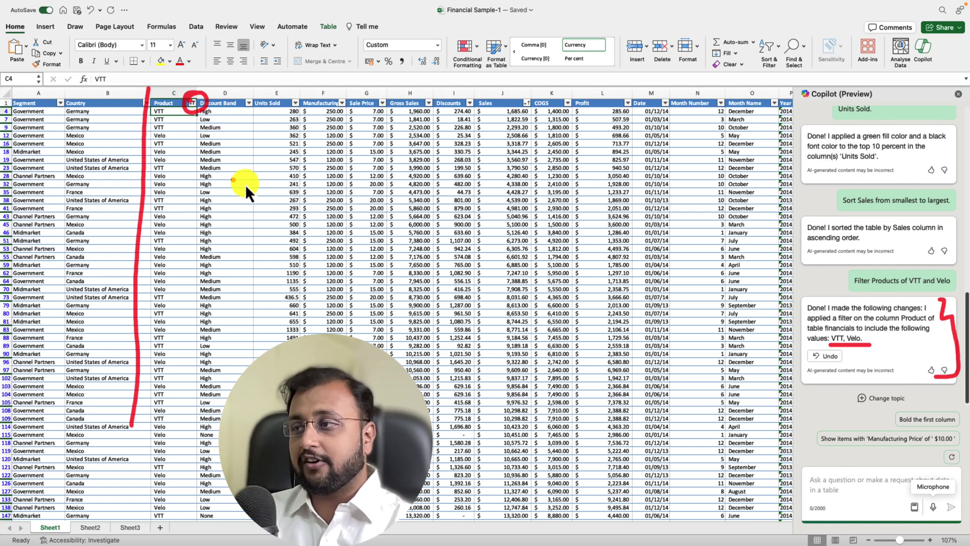
Undo Copilot's product filter and look across to the table's last columns
{"action": "left_click", "coordinate": [829, 356]}
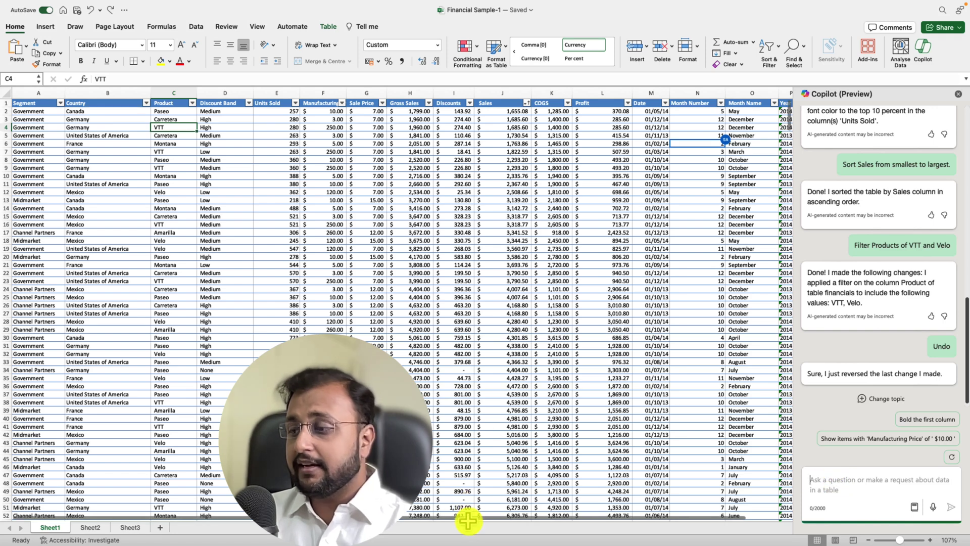
{"action": "scroll", "coordinate": [472, 519], "scroll_direction": "right", "scroll_amount": 2}
{"action": "scroll", "coordinate": [481, 520], "scroll_direction": "right", "scroll_amount": 2}
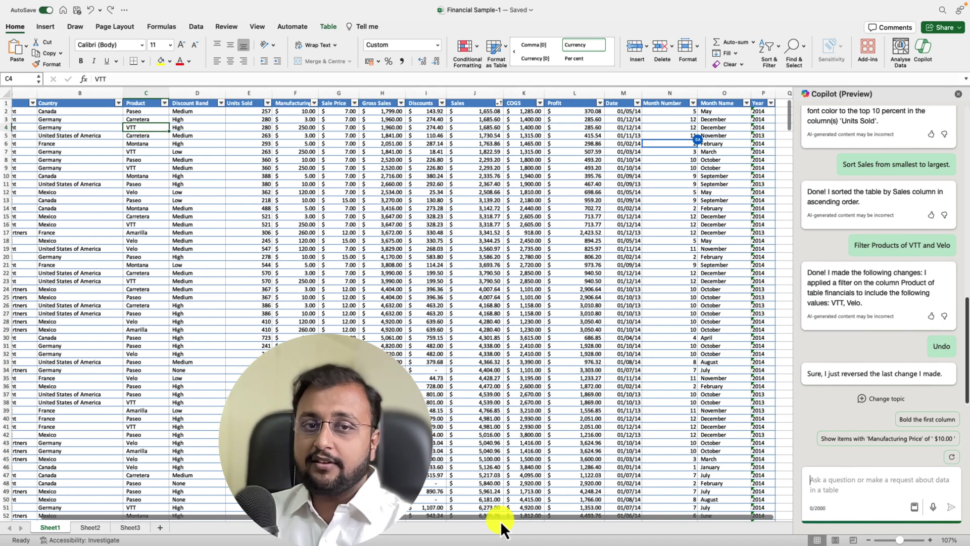
{"action": "scroll", "coordinate": [501, 521], "scroll_direction": "right", "scroll_amount": 1}
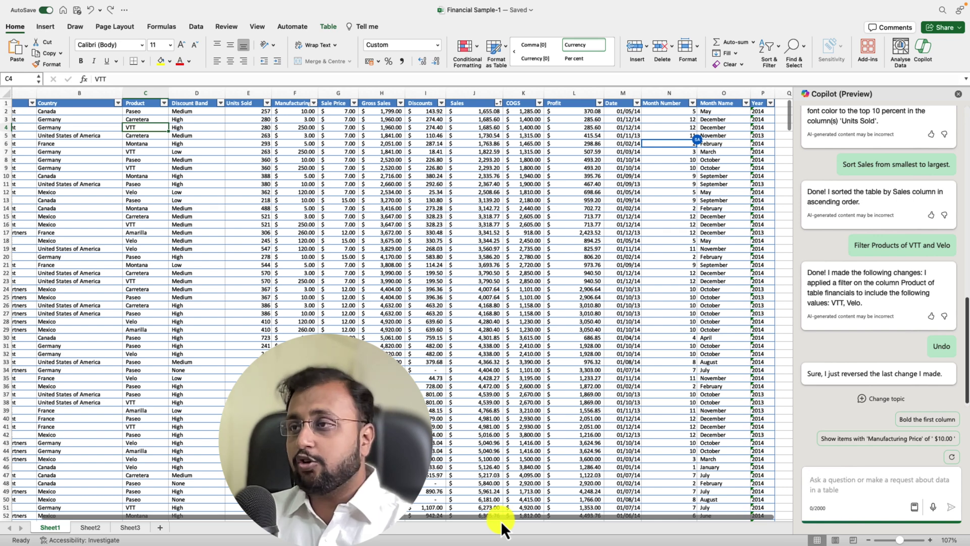
{"action": "scroll", "coordinate": [503, 520], "scroll_direction": "right", "scroll_amount": 1}
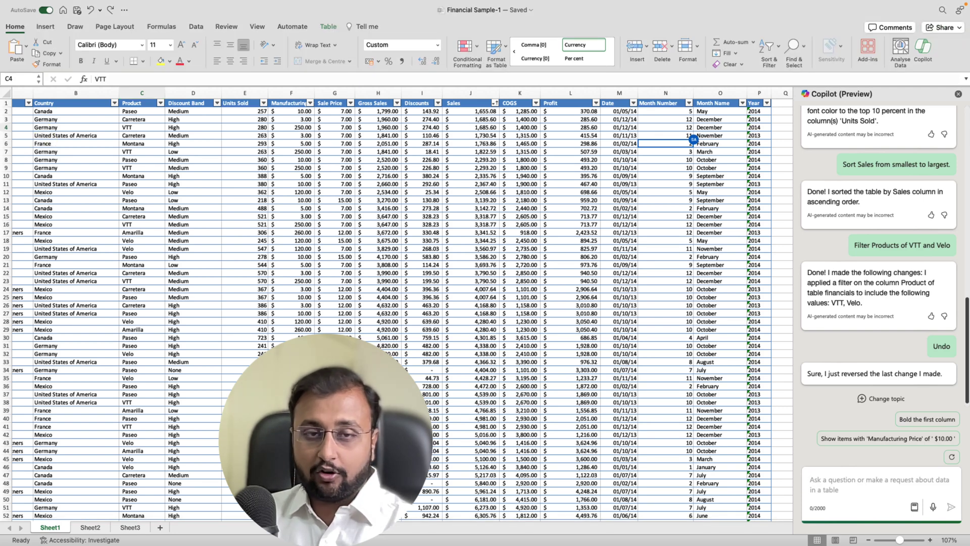
Ask Copilot to "Calculate total cost per product in a new column" and inspect the COGS column used in its suggested formula
{"action": "left_click", "coordinate": [844, 484]}
{"action": "type", "text": "Calculate total cost per product in a new column"}
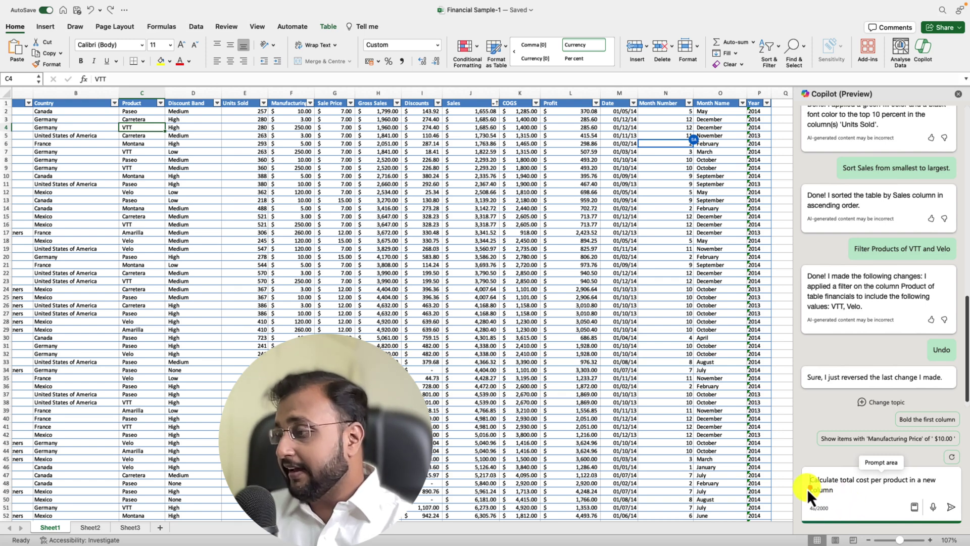
{"action": "mouse_move", "coordinate": [818, 496]}
{"action": "left_mouse_down"}
{"action": "mouse_move", "coordinate": [936, 492]}
{"action": "mouse_move", "coordinate": [902, 456]}
{"action": "mouse_move", "coordinate": [796, 487]}
{"action": "left_mouse_up"}
{"action": "mouse_move", "coordinate": [939, 513]}
{"action": "left_mouse_down"}
{"action": "mouse_move", "coordinate": [968, 514]}
{"action": "mouse_move", "coordinate": [951, 517]}
{"action": "mouse_move", "coordinate": [952, 526]}
{"action": "left_mouse_up"}
{"action": "left_click", "coordinate": [950, 510]}
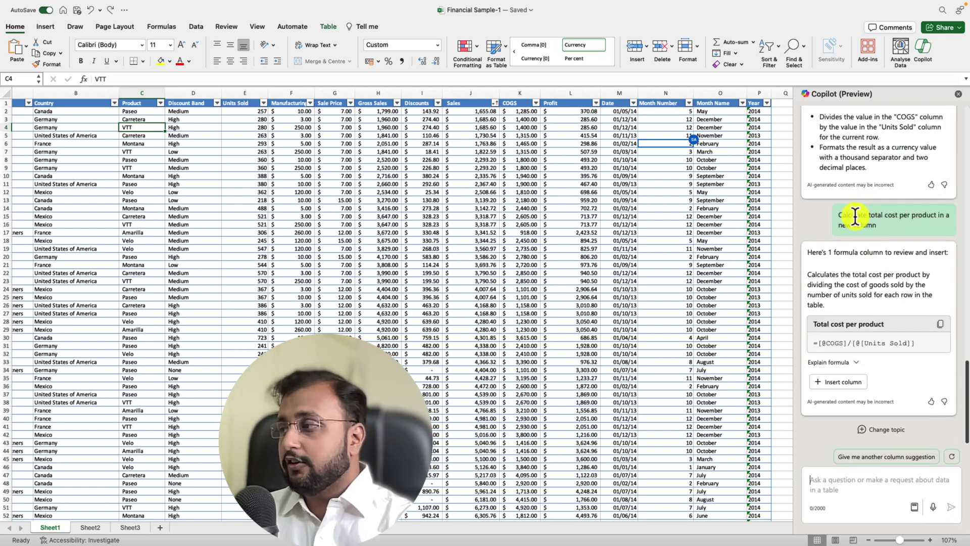
{"action": "left_click_drag", "start_coordinate": [840, 215], "coordinate": [936, 217]}
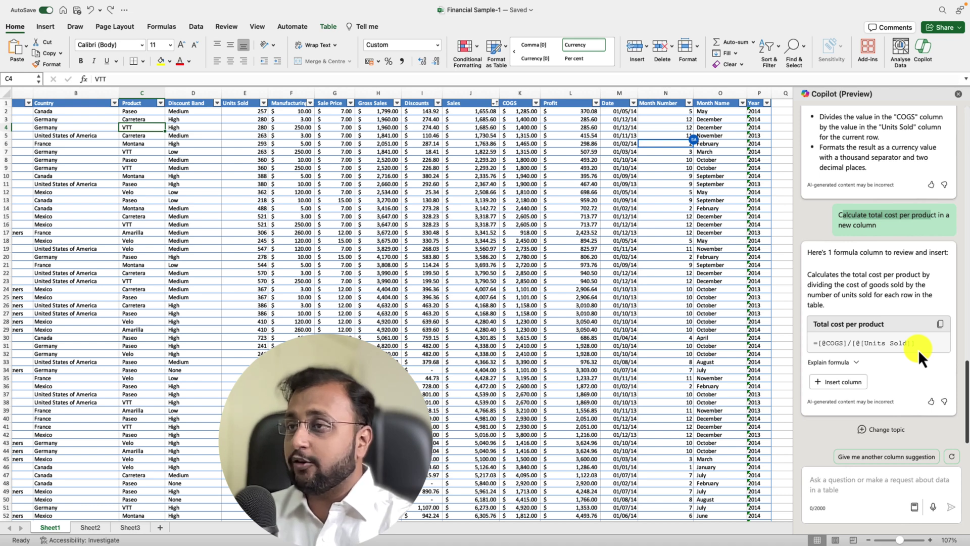
{"action": "left_click", "coordinate": [516, 94]}
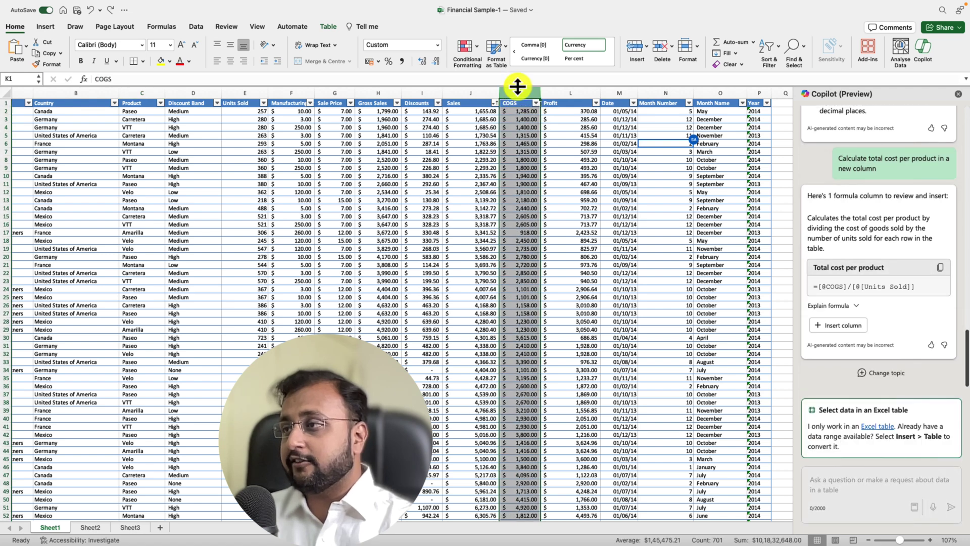
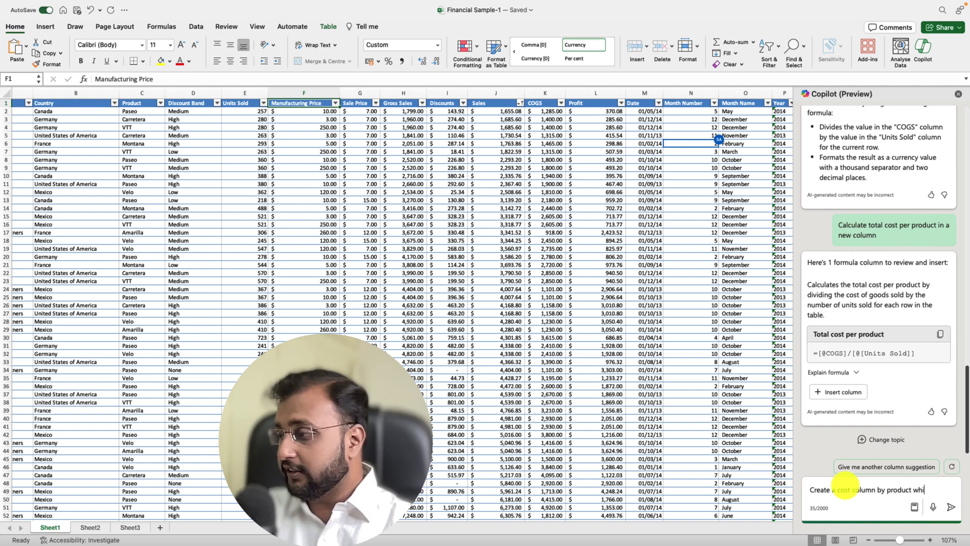
Submit the Copilot prompt "Create a cost column by product which is unit sold * manufacturing price"
{"action": "type", "text": "ch"}
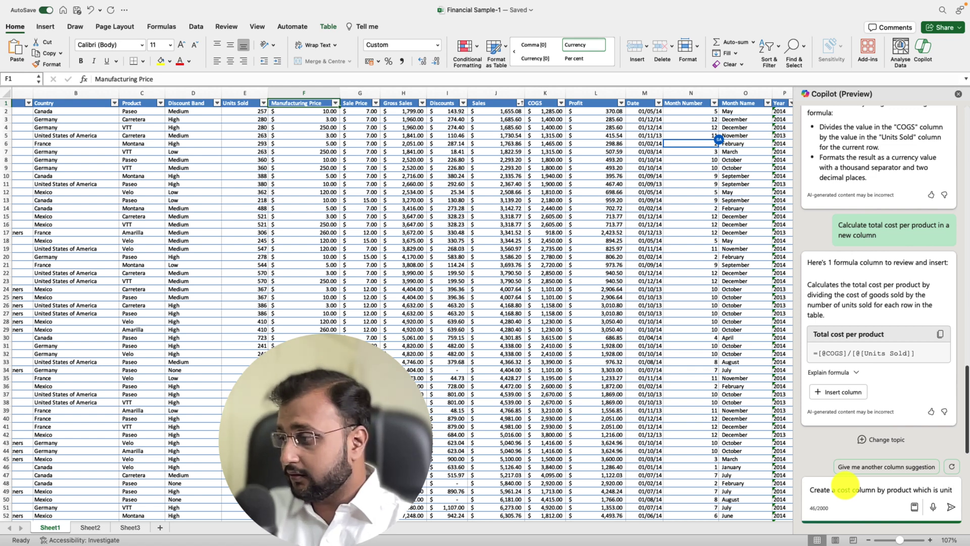
{"action": "type", "text": "is unit sold * manufacturing price"}
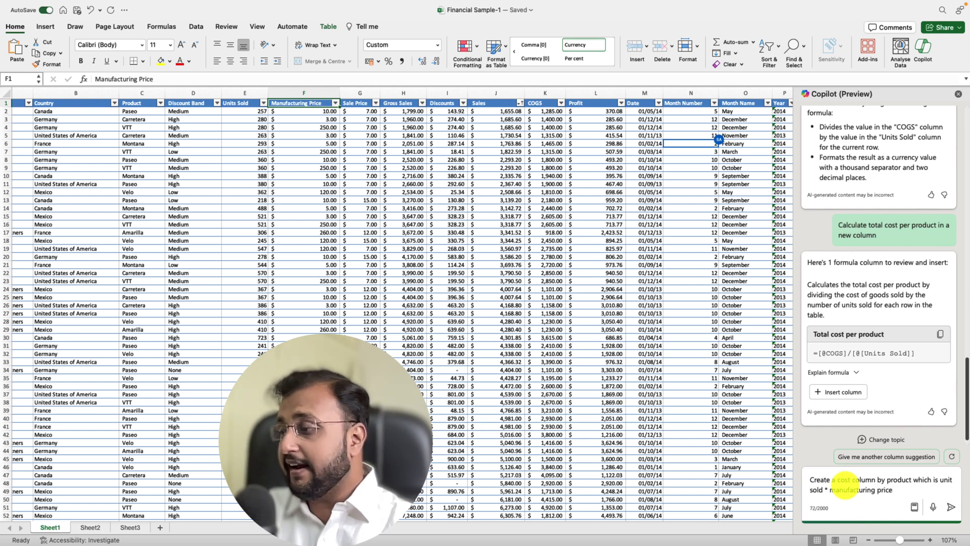
{"action": "key", "text": "Return"}
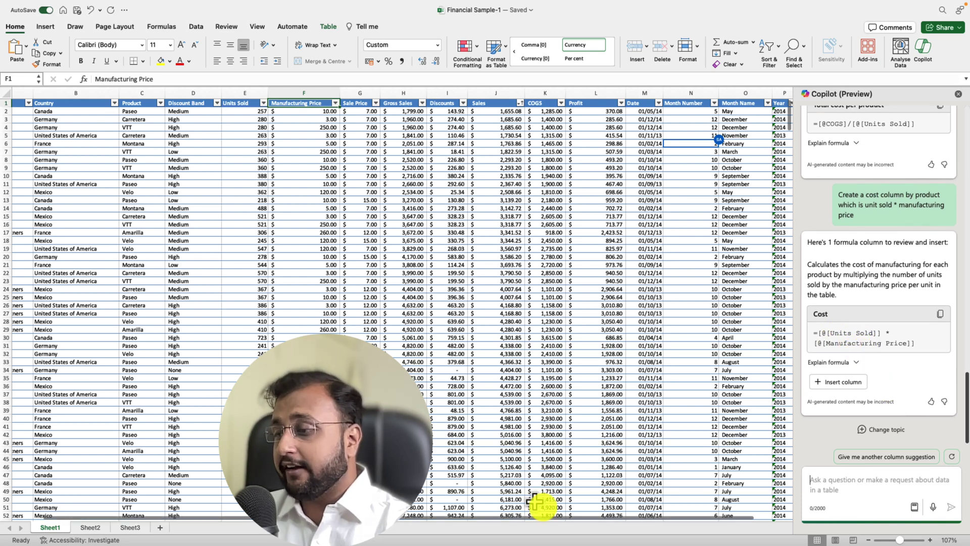
Review Copilot's suggested Cost formula, insert it as a new table column, and check the formula in the first Cost cell
{"action": "scroll", "coordinate": [622, 526], "scroll_direction": "right", "scroll_amount": 2}
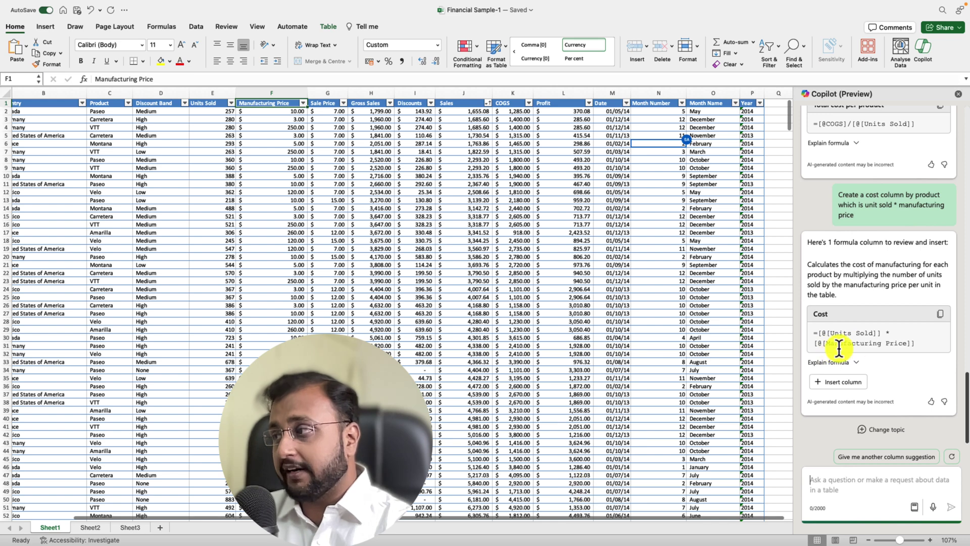
{"action": "scroll", "coordinate": [875, 293], "scroll_direction": "up", "scroll_amount": 1}
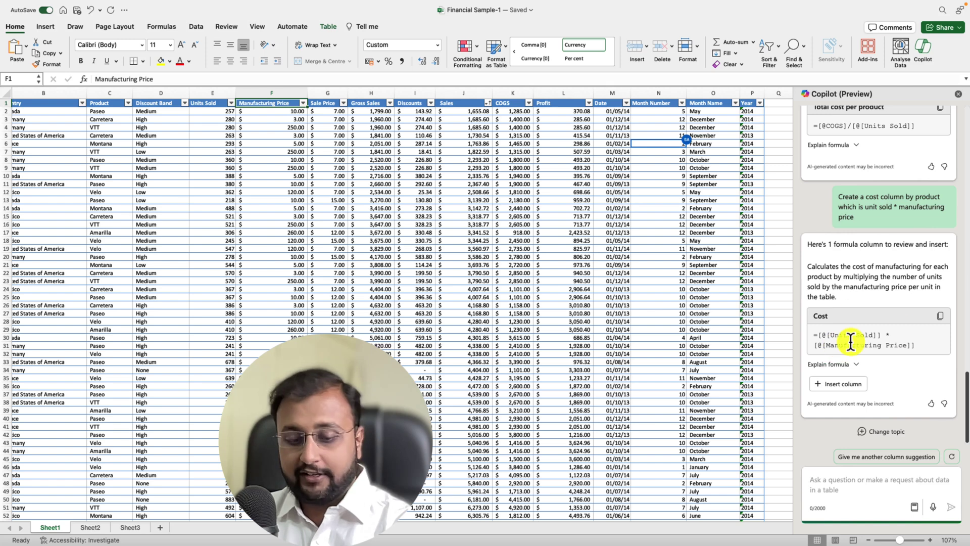
{"action": "mouse_move", "coordinate": [814, 357]}
{"action": "left_mouse_down"}
{"action": "mouse_move", "coordinate": [912, 360]}
{"action": "mouse_move", "coordinate": [860, 397]}
{"action": "left_mouse_up"}
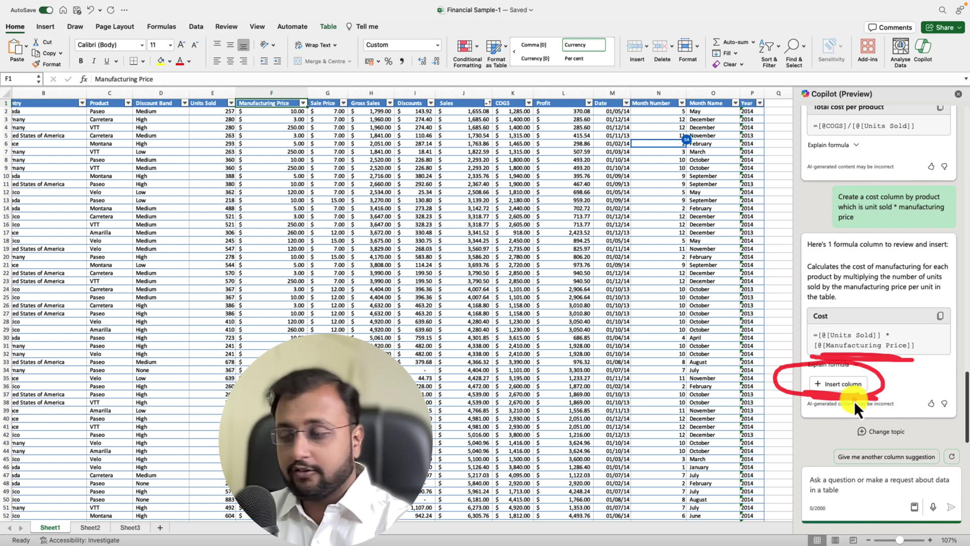
{"action": "left_click", "coordinate": [854, 387]}
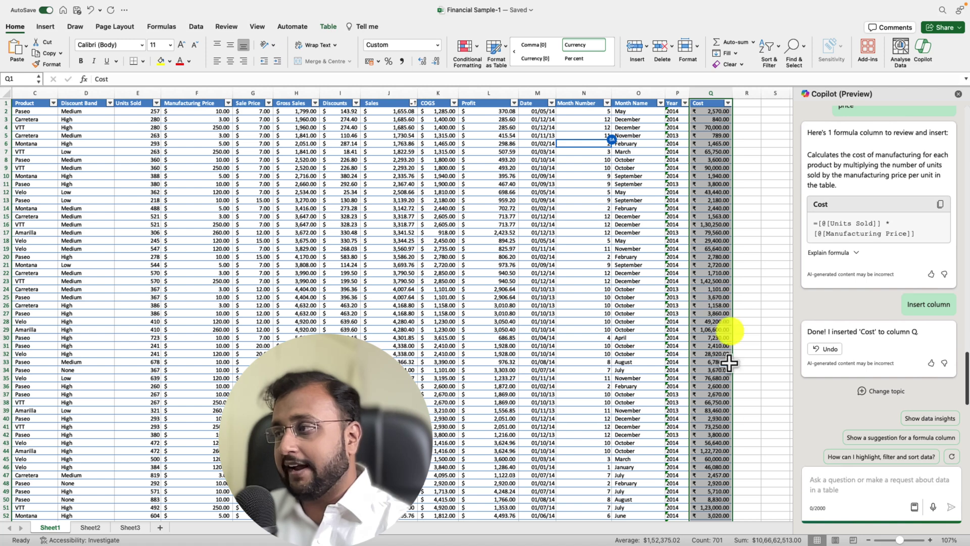
{"action": "left_click", "coordinate": [715, 120]}
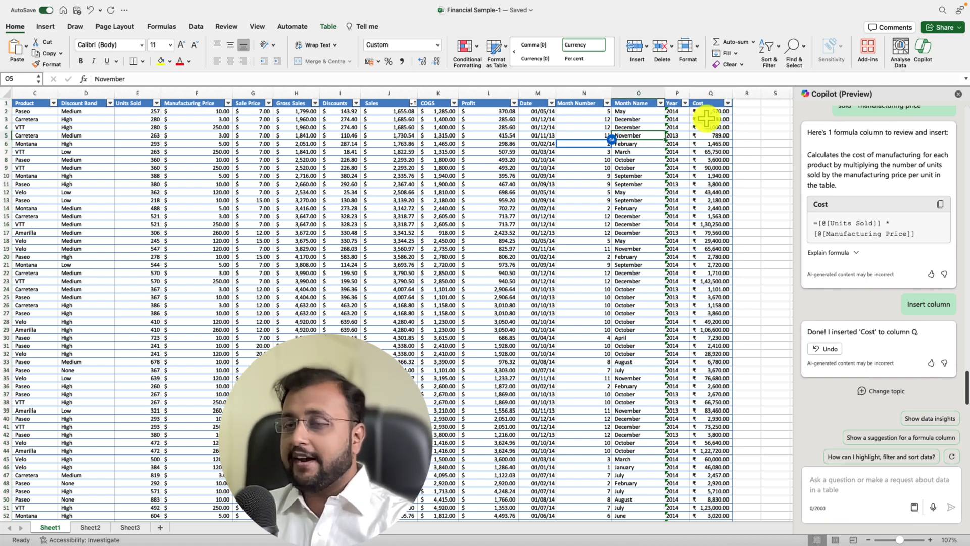
{"action": "left_click", "coordinate": [707, 111]}
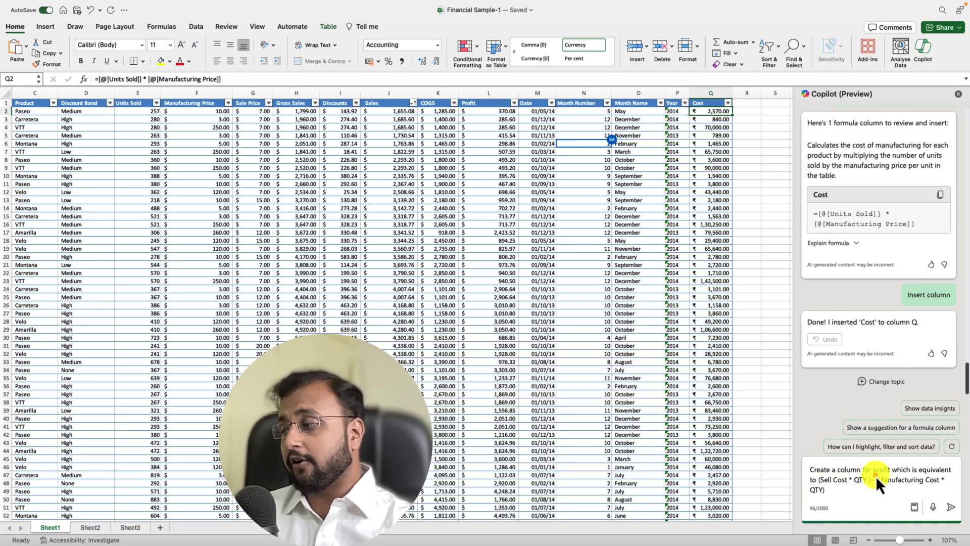
{"action": "left_click_drag", "start_coordinate": [833, 487], "coordinate": [861, 487]}
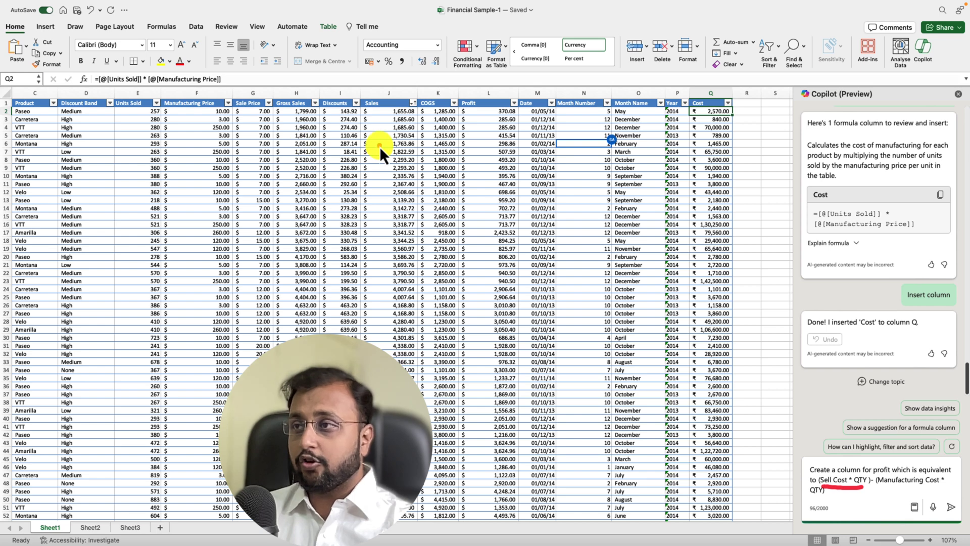
{"action": "left_click_drag", "start_coordinate": [263, 78], "coordinate": [262, 99]}
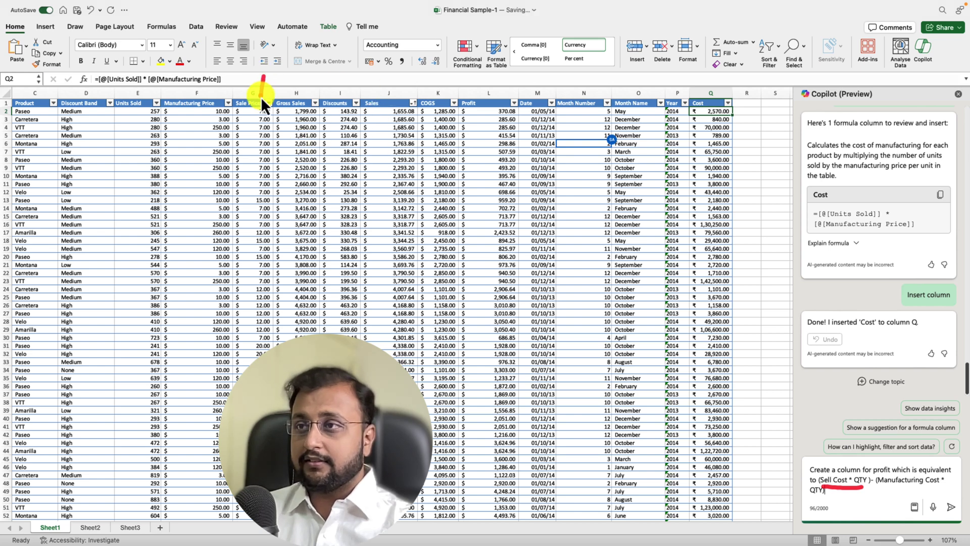
{"action": "left_click_drag", "start_coordinate": [161, 75], "coordinate": [148, 93]}
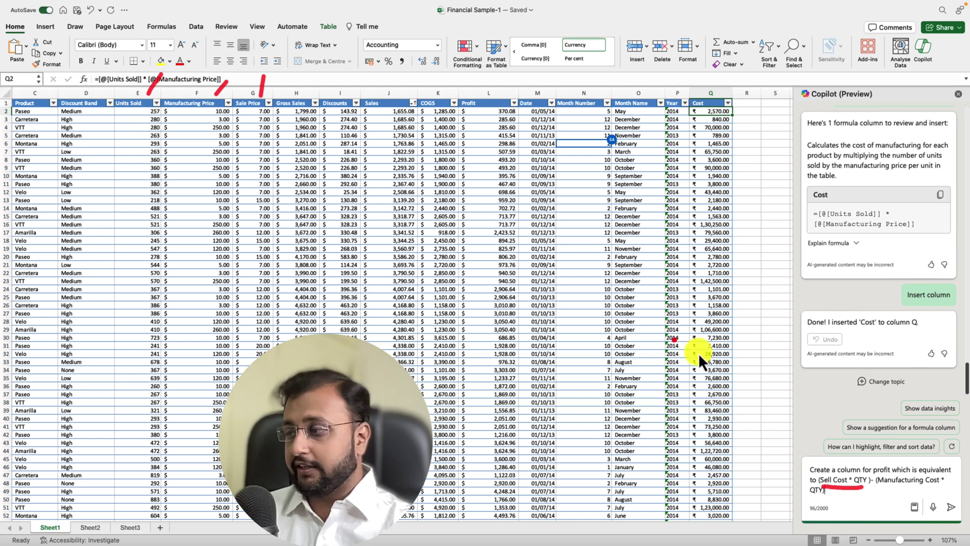
{"action": "left_click_drag", "start_coordinate": [860, 480], "coordinate": [869, 476]}
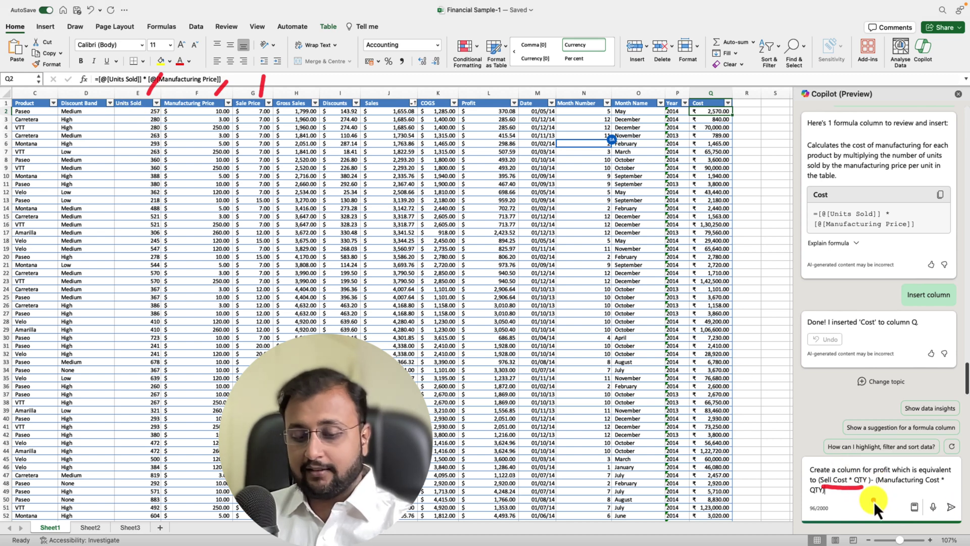
Submit the Copilot prompt for a profit column, (Sell Cost * QTY) - (Manufacturing Cost * QTY), and insert the suggested Profit2 column
{"action": "left_click", "coordinate": [951, 507]}
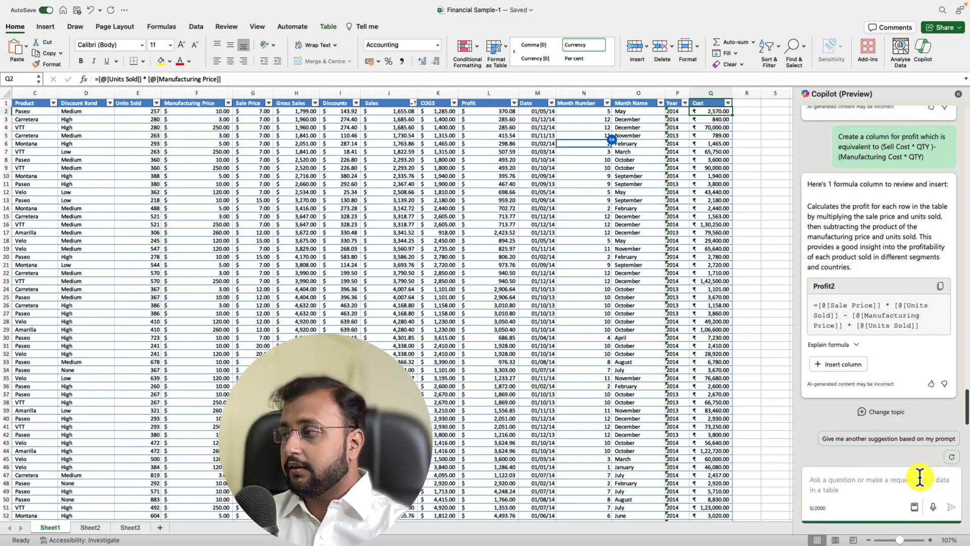
{"action": "mouse_move", "coordinate": [849, 365]}
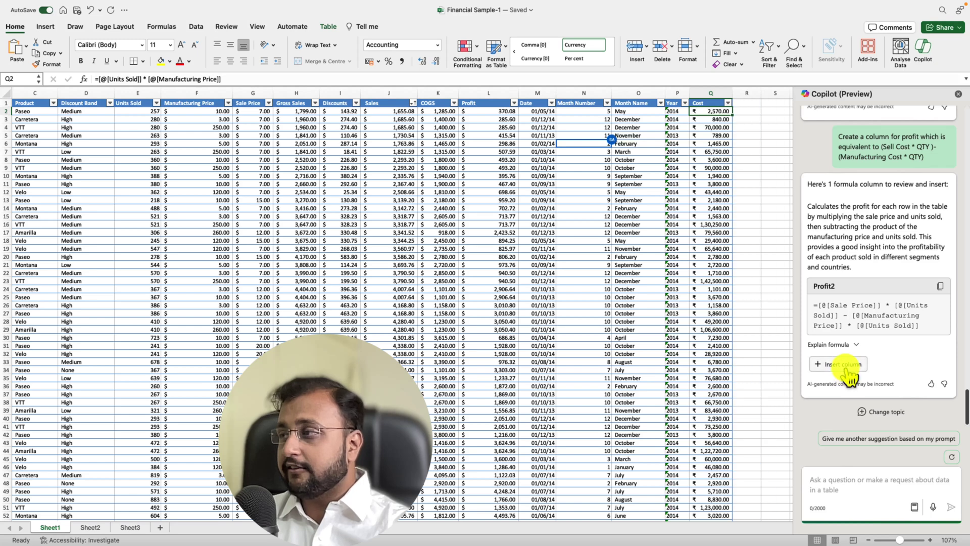
{"action": "left_click", "coordinate": [843, 364]}
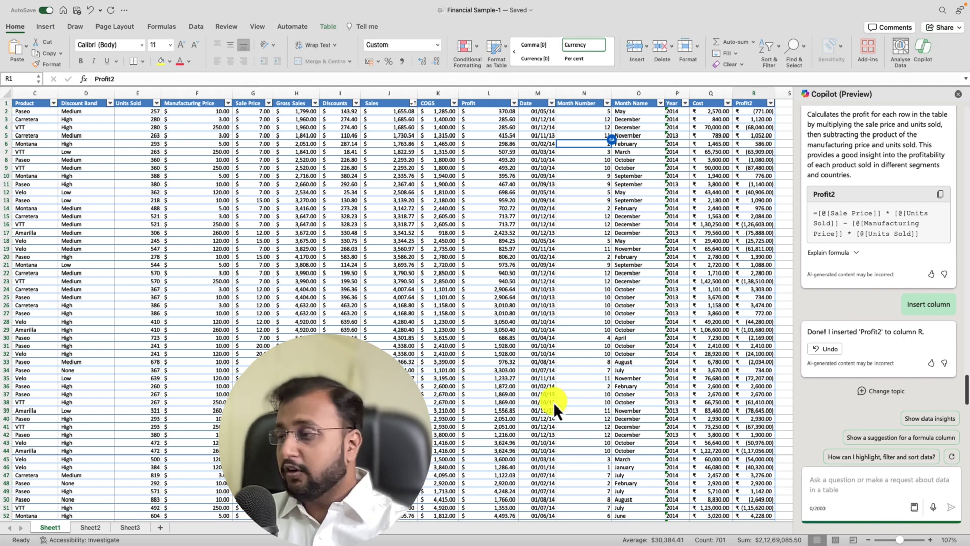
Ask Copilot to "Apply a red-yellow-green colour scale to Profit2 Column" using its suggested edit prompt, and undo that formatting
{"action": "left_click", "coordinate": [850, 483]}
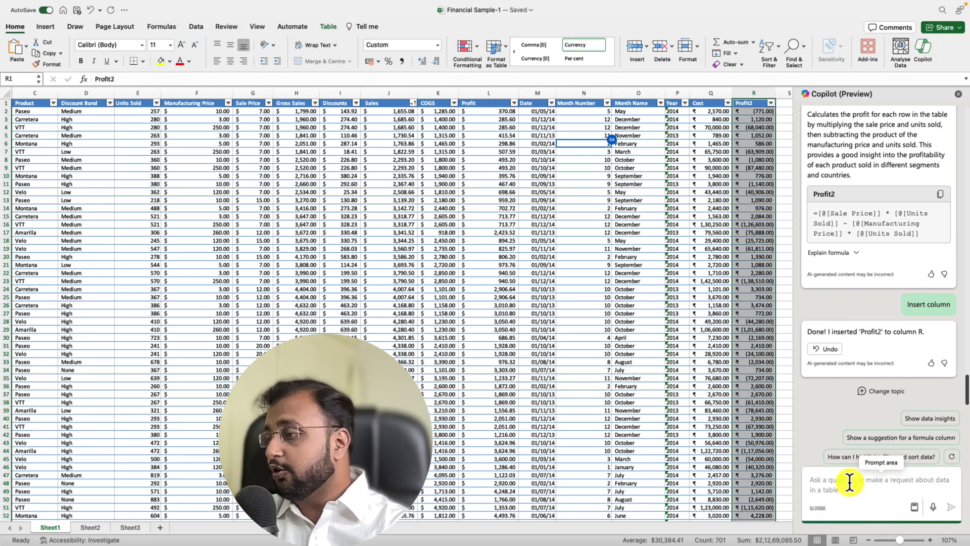
{"action": "left_click", "coordinate": [915, 507]}
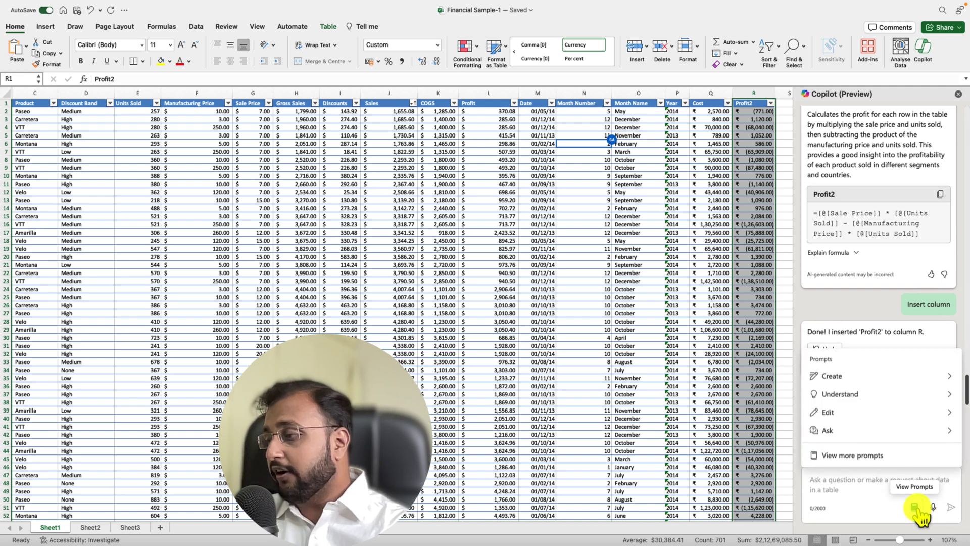
{"action": "left_click", "coordinate": [943, 414]}
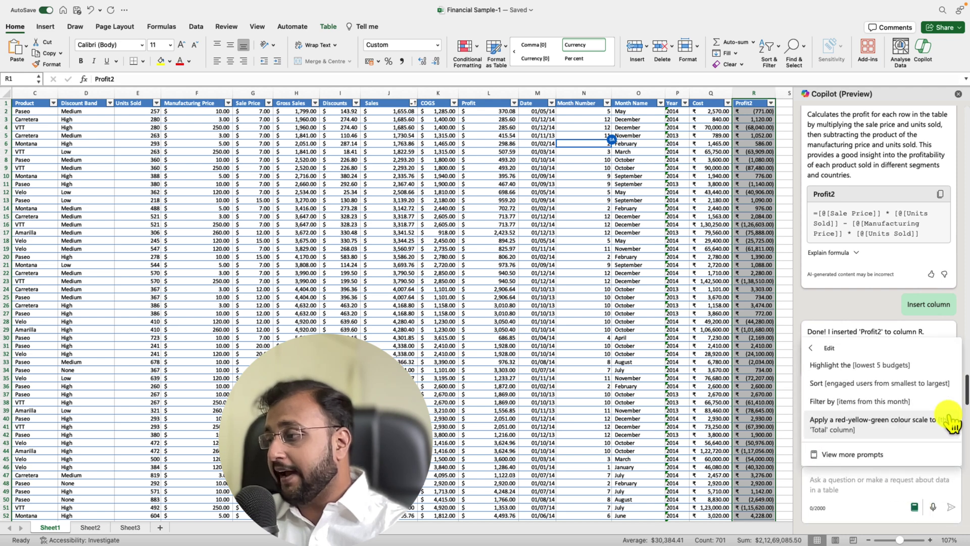
{"action": "left_click", "coordinate": [861, 433]}
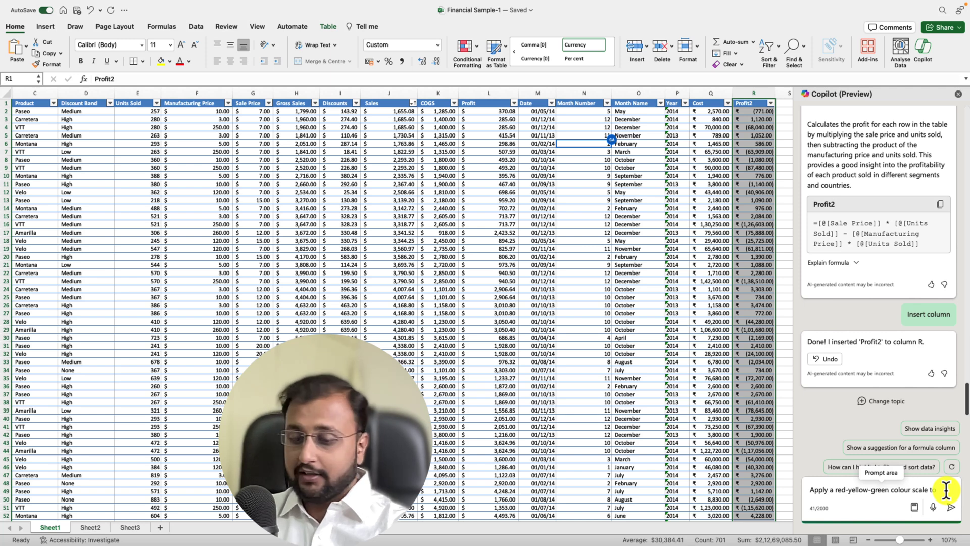
{"action": "type", "text": "Profit "}
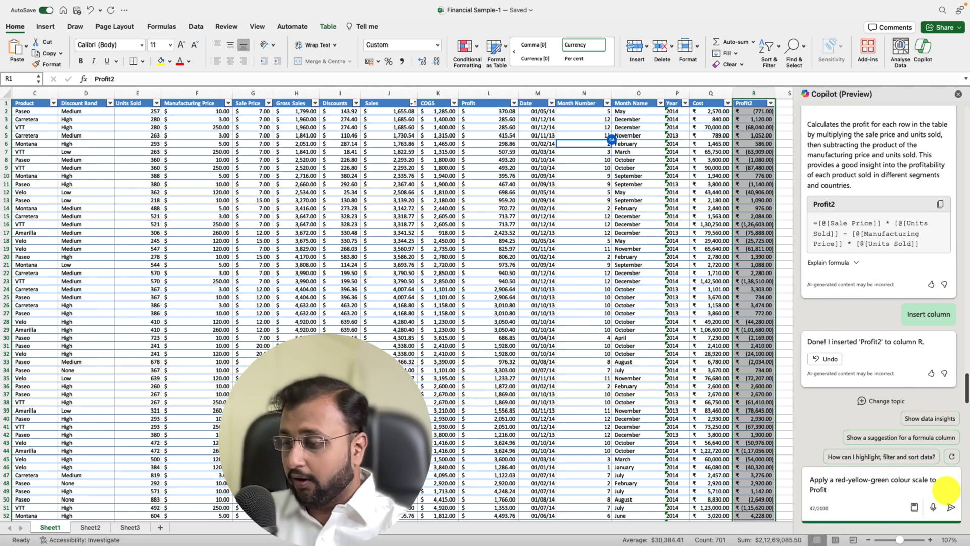
{"action": "type", "text": "2 Column"}
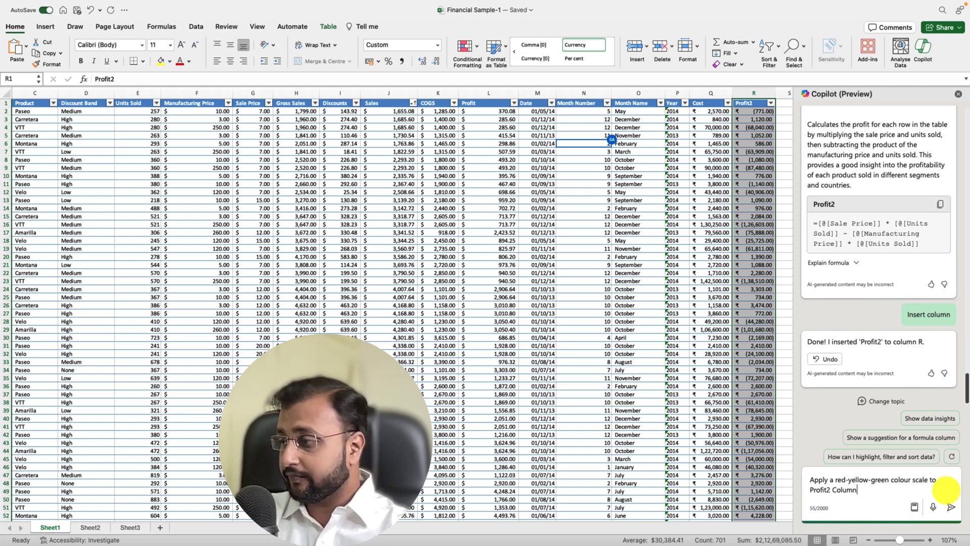
{"action": "key", "text": "Return"}
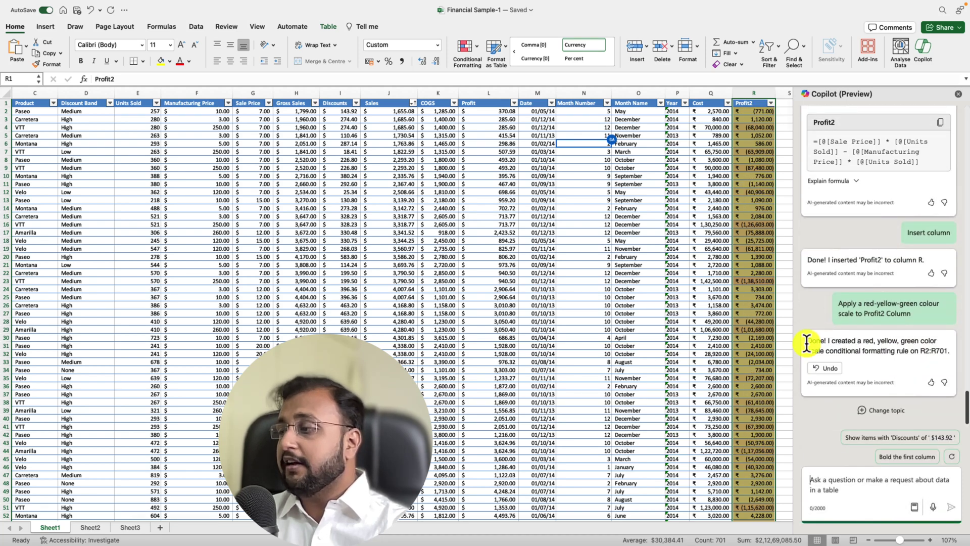
{"action": "left_click", "coordinate": [829, 369]}
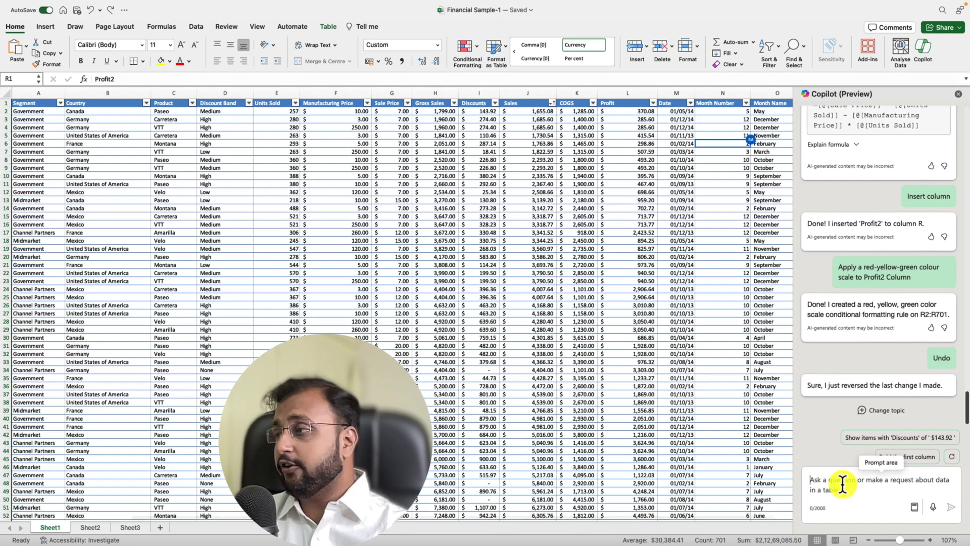
Submit the Copilot prompt "Apply a red-green color scale to Profit2 Column. Red for negative and green for Positive value"
{"action": "left_click", "coordinate": [843, 485]}
{"action": "left_click_drag", "start_coordinate": [635, 519], "coordinate": [700, 522]}
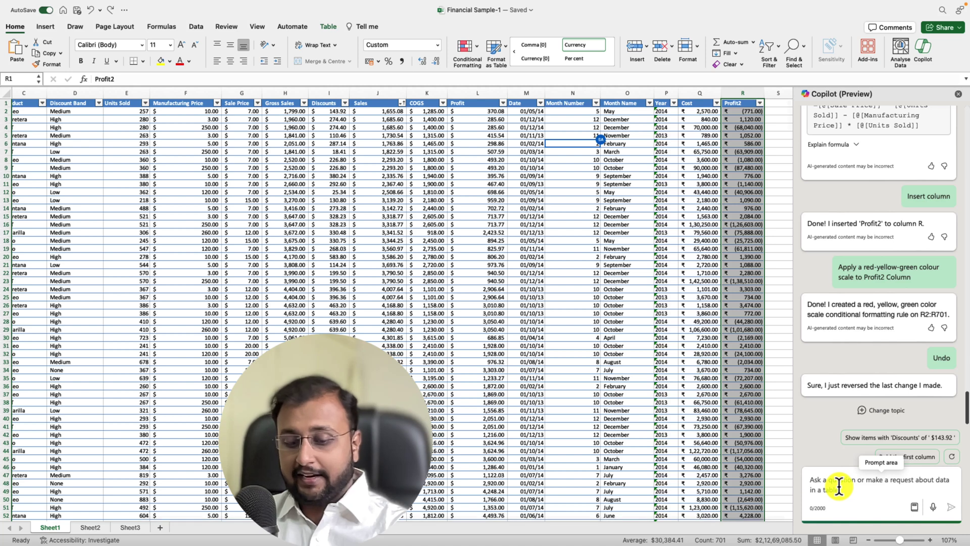
{"action": "type", "text": "Apply a red-green color scale to Profit3 Column. Red for negative and green for Positive value"}
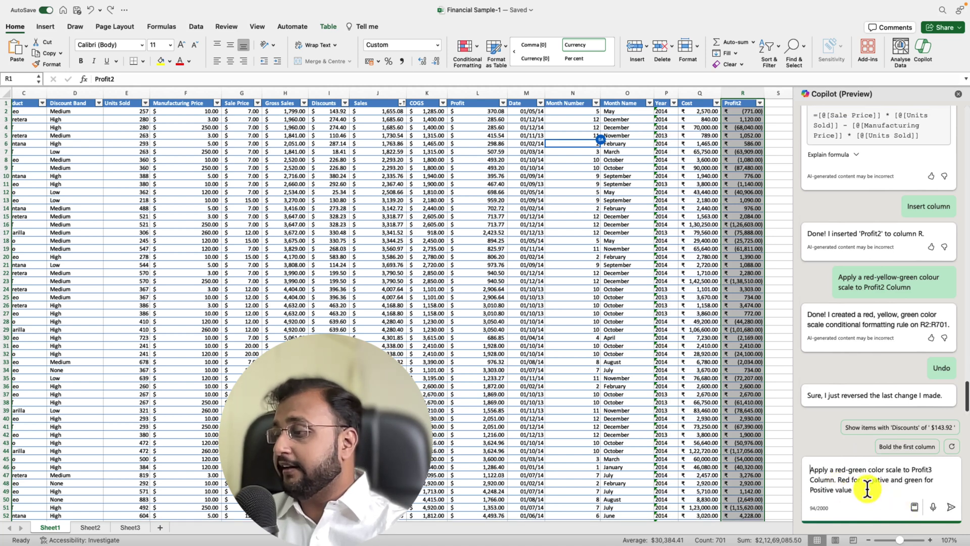
{"action": "left_click", "coordinate": [937, 471]}
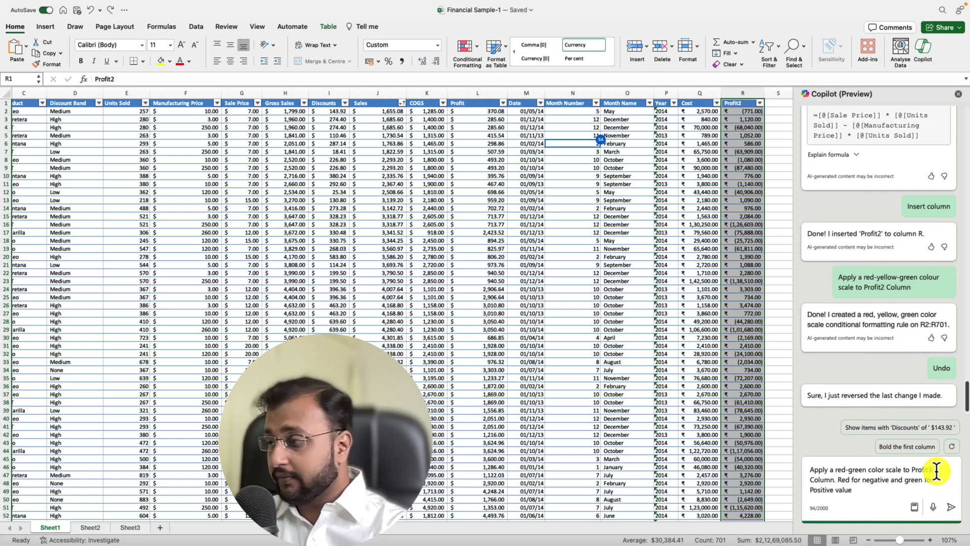
{"action": "key", "text": "BackSpace"}
{"action": "key", "text": "BackSpace"}
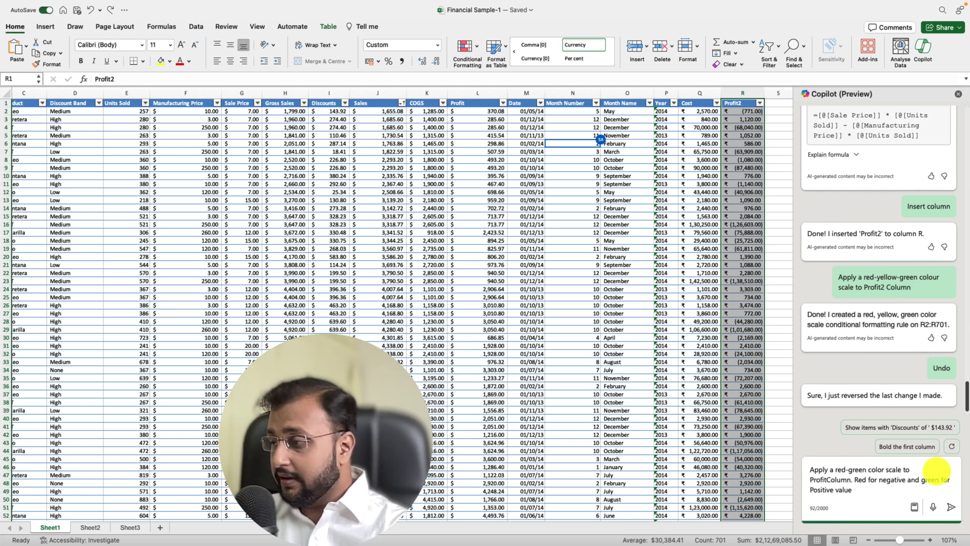
{"action": "type", "text": "2"}
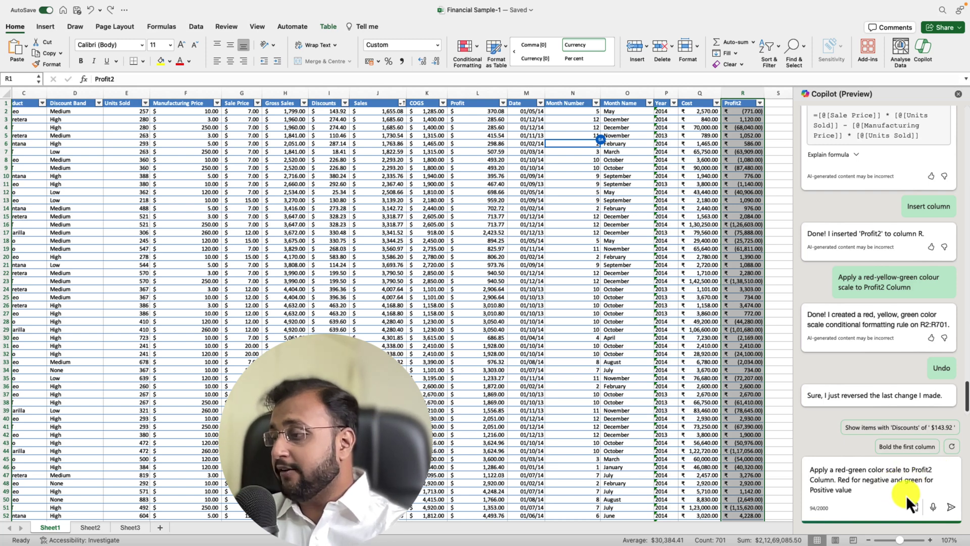
{"action": "left_click", "coordinate": [951, 507]}
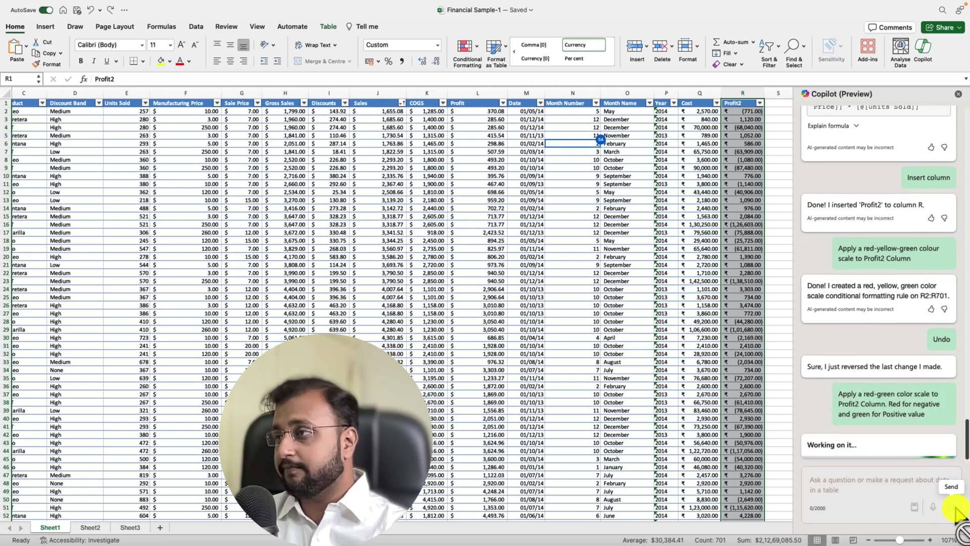
Examine the red-green colour scale down the rows of the Profit2 column
{"action": "left_click", "coordinate": [737, 177]}
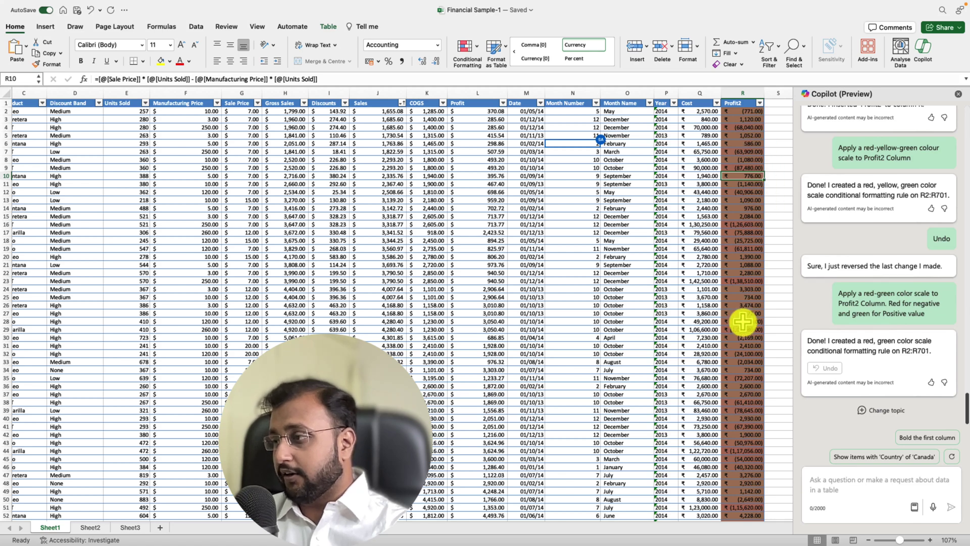
{"action": "scroll", "coordinate": [743, 323], "scroll_direction": "down", "scroll_amount": 9}
{"action": "scroll", "coordinate": [743, 325], "scroll_direction": "down", "scroll_amount": 2}
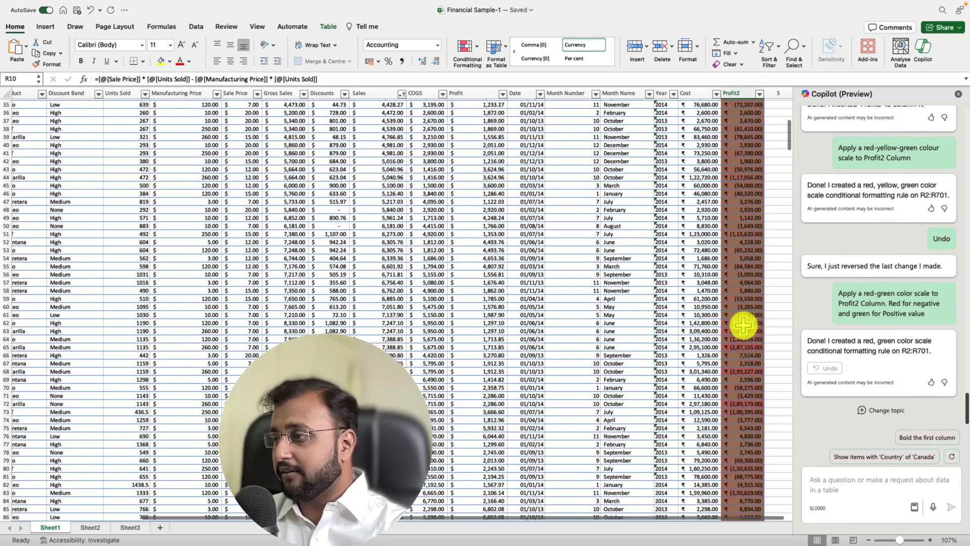
{"action": "scroll", "coordinate": [743, 339], "scroll_direction": "down", "scroll_amount": 2}
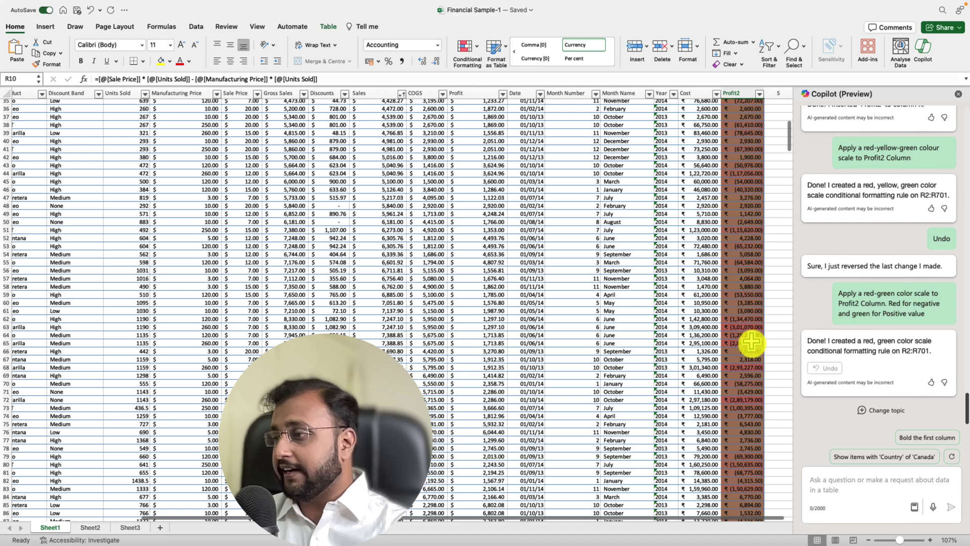
{"action": "scroll", "coordinate": [751, 348], "scroll_direction": "up", "scroll_amount": 11}
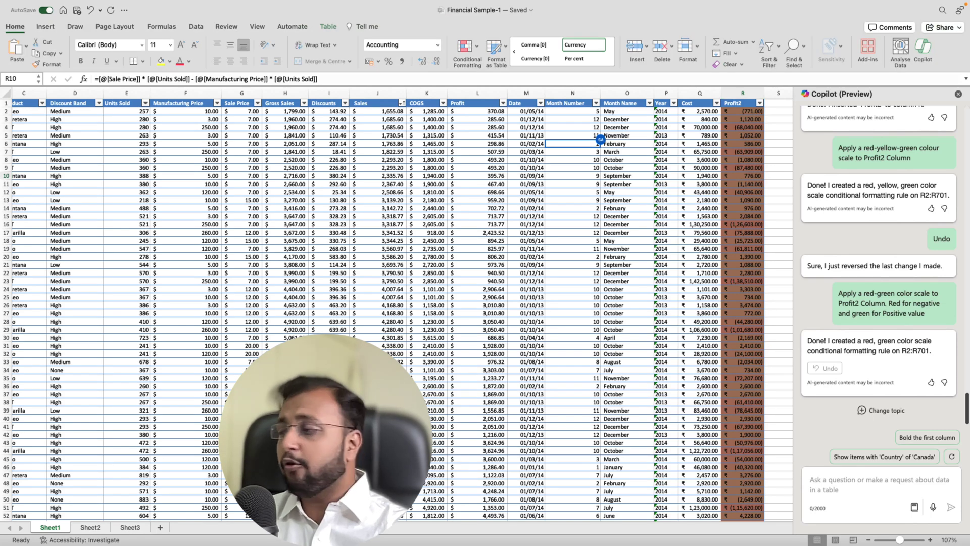
Choose Copilot's Analyse option and submit the suggested question "Are there any outliers in my data?"
{"action": "left_click", "coordinate": [915, 507]}
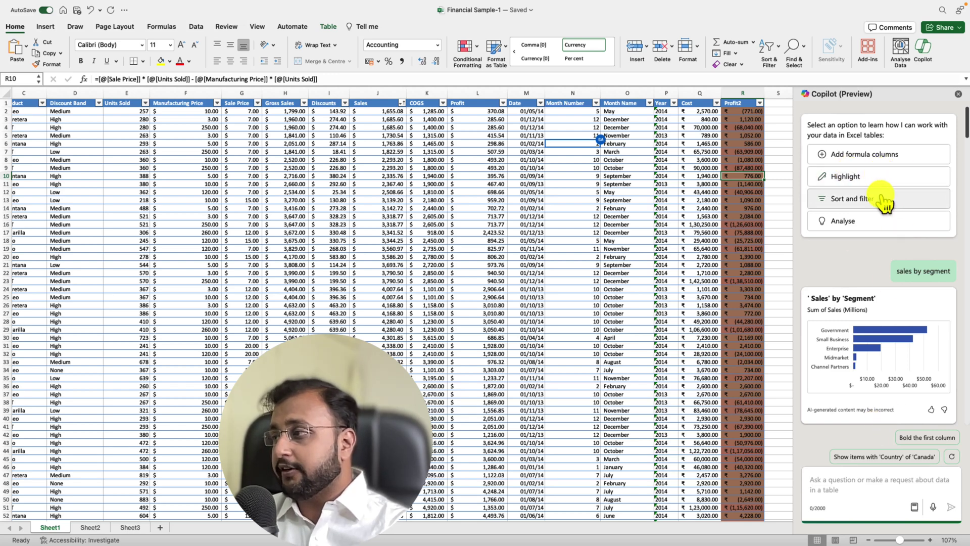
{"action": "left_click", "coordinate": [876, 224]}
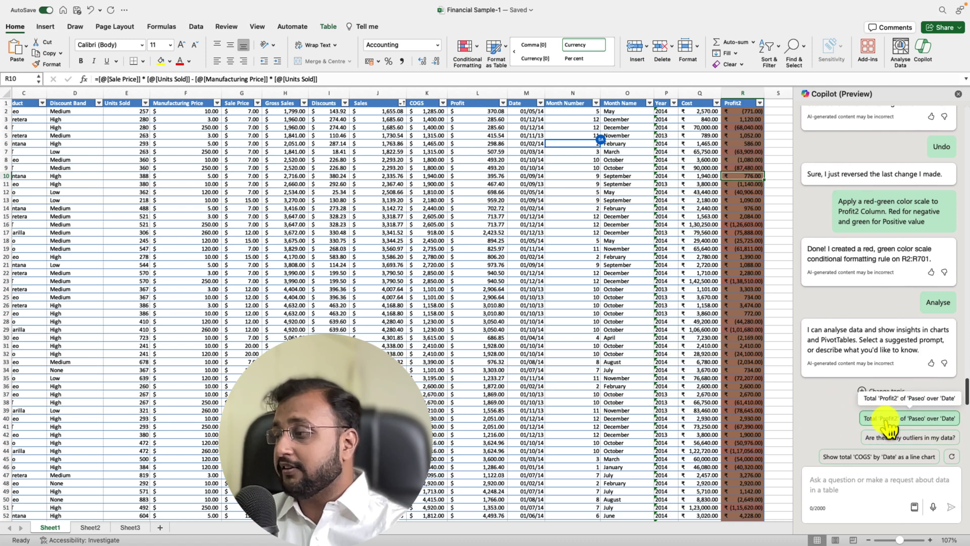
{"action": "left_click", "coordinate": [873, 424]}
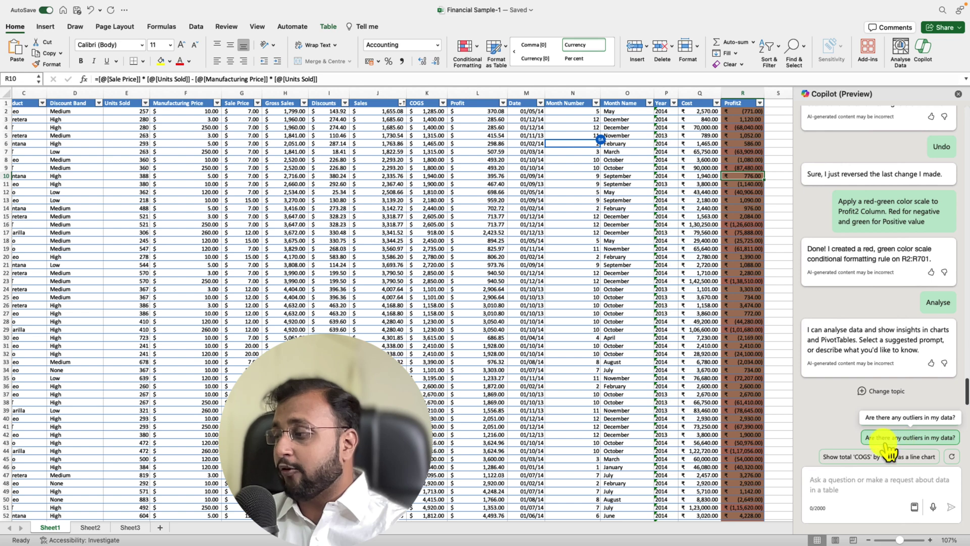
{"action": "left_click", "coordinate": [918, 439]}
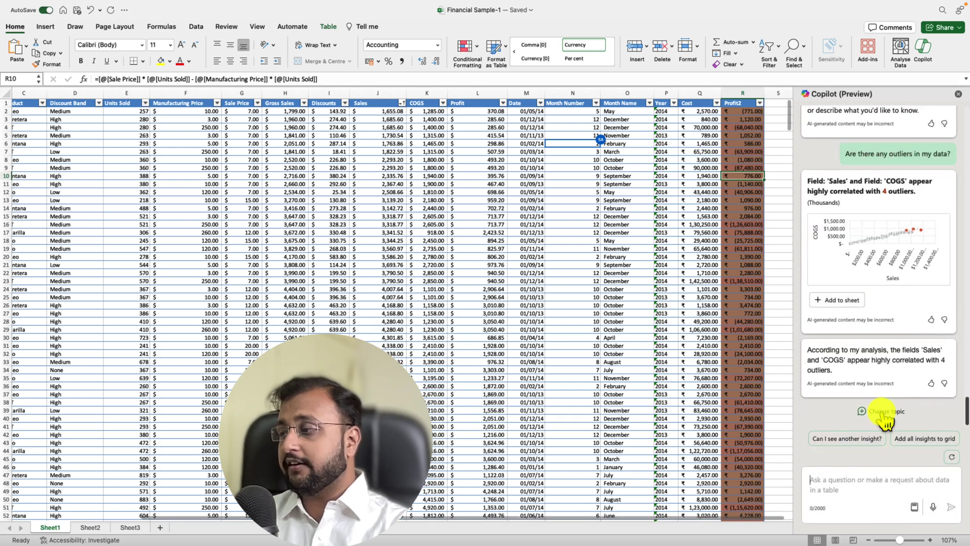
Add Copilot's Sales and COGS outlier chart to the sheet, check its title, and return to the table
{"action": "left_click", "coordinate": [848, 303]}
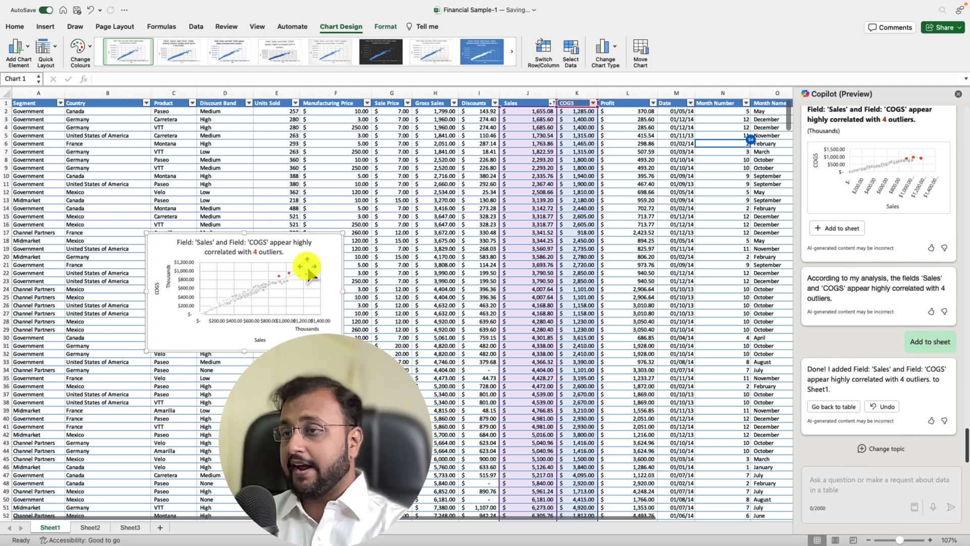
{"action": "left_click", "coordinate": [306, 249]}
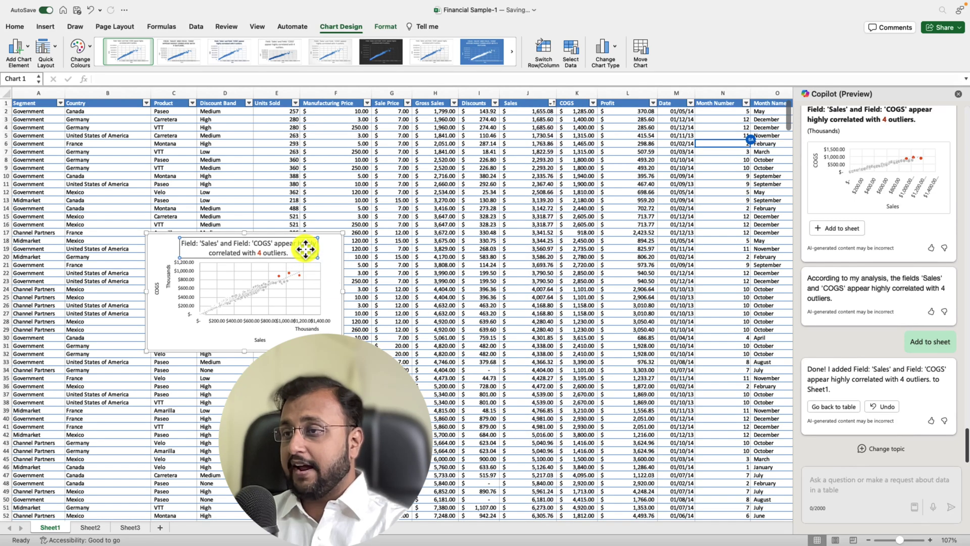
{"action": "left_click", "coordinate": [335, 264]}
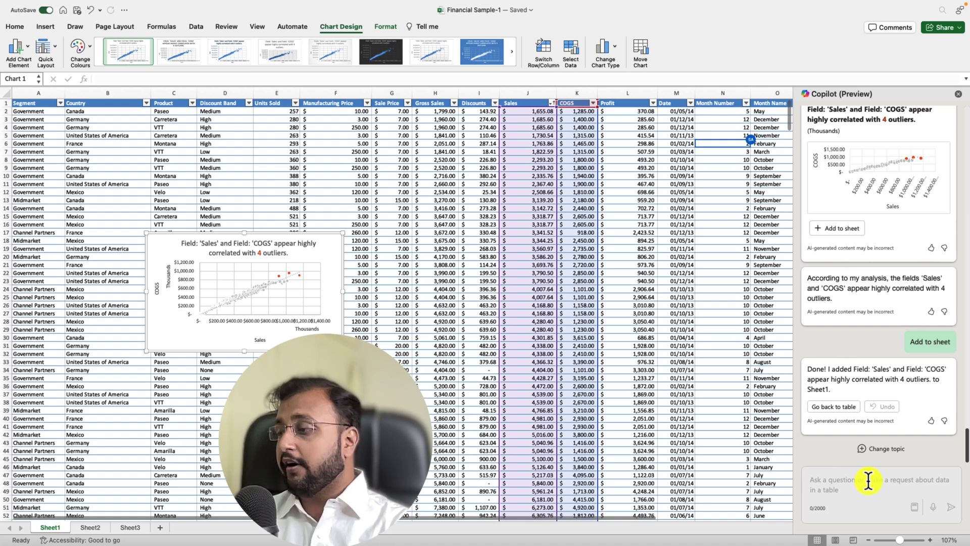
{"action": "left_click", "coordinate": [677, 337]}
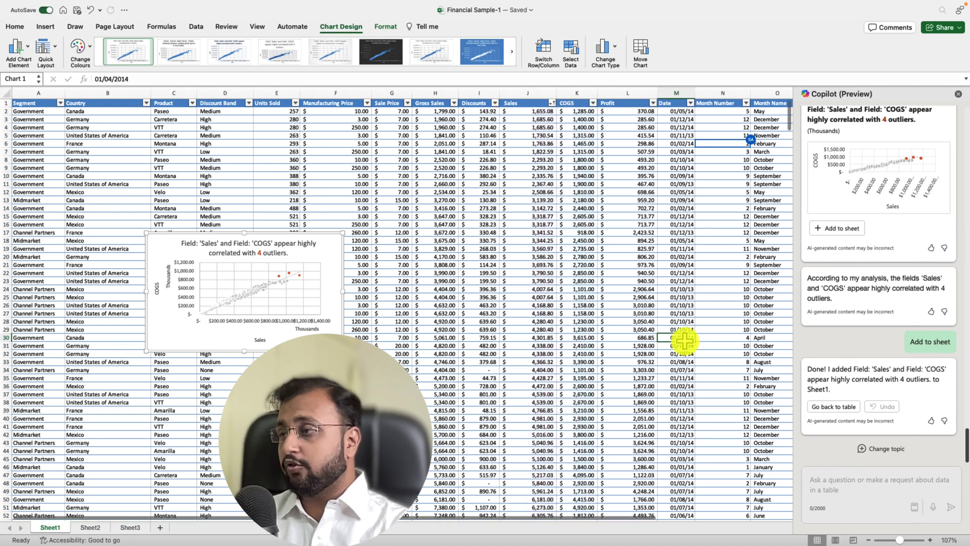
Submit Copilot's Understand prompt "Show insights about the data" and add the 'Profit2' by 'Date' insight to a new sheet, returning to the table
{"action": "left_click", "coordinate": [843, 480]}
{"action": "left_click", "coordinate": [914, 507]}
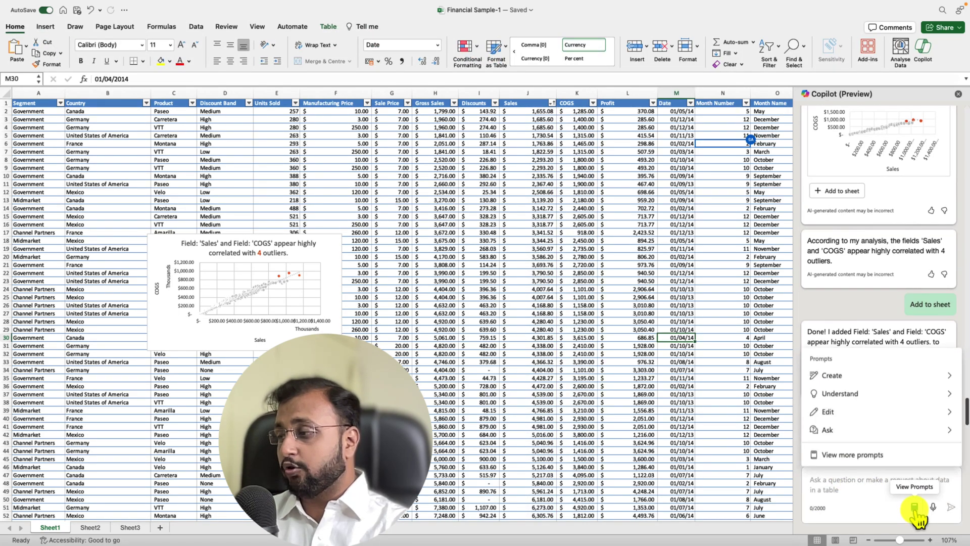
{"action": "left_click", "coordinate": [879, 397]}
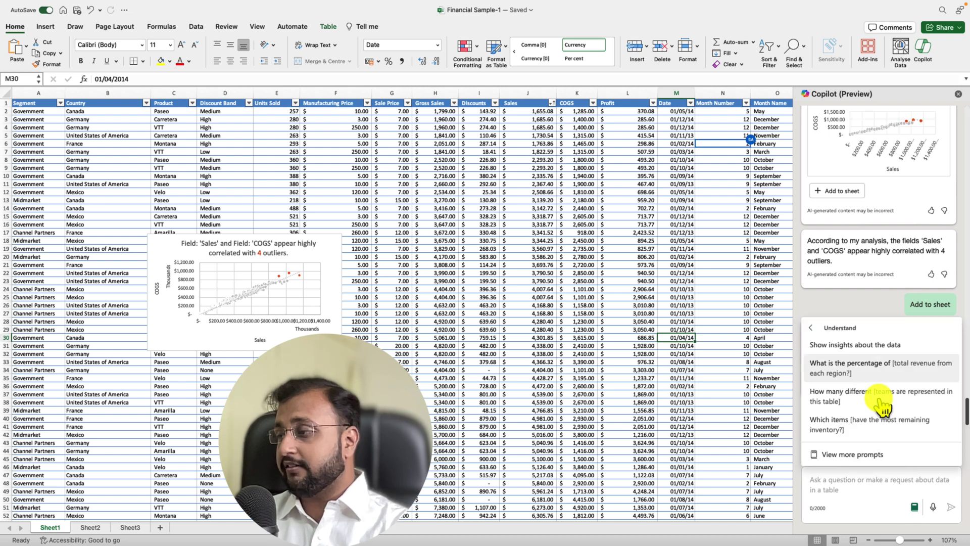
{"action": "left_click", "coordinate": [861, 346]}
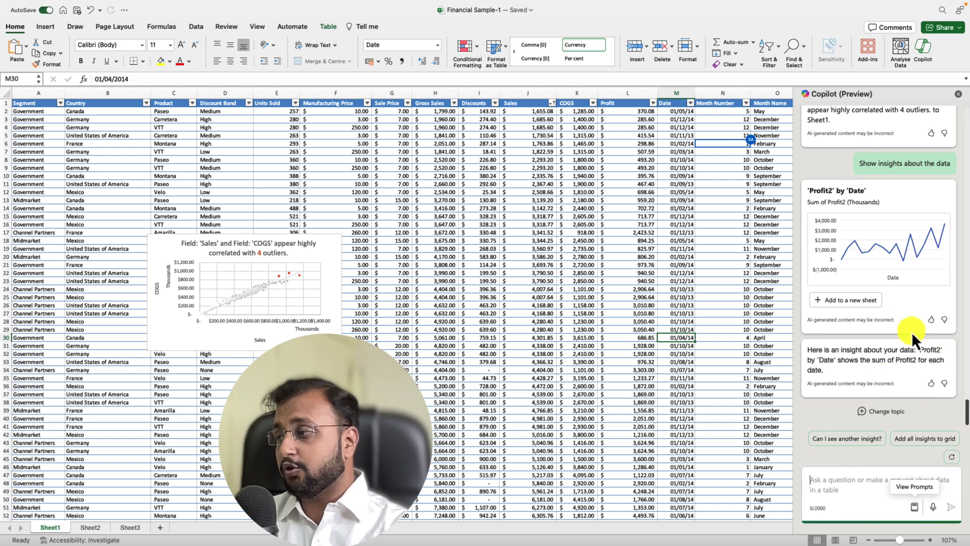
{"action": "left_click", "coordinate": [862, 302]}
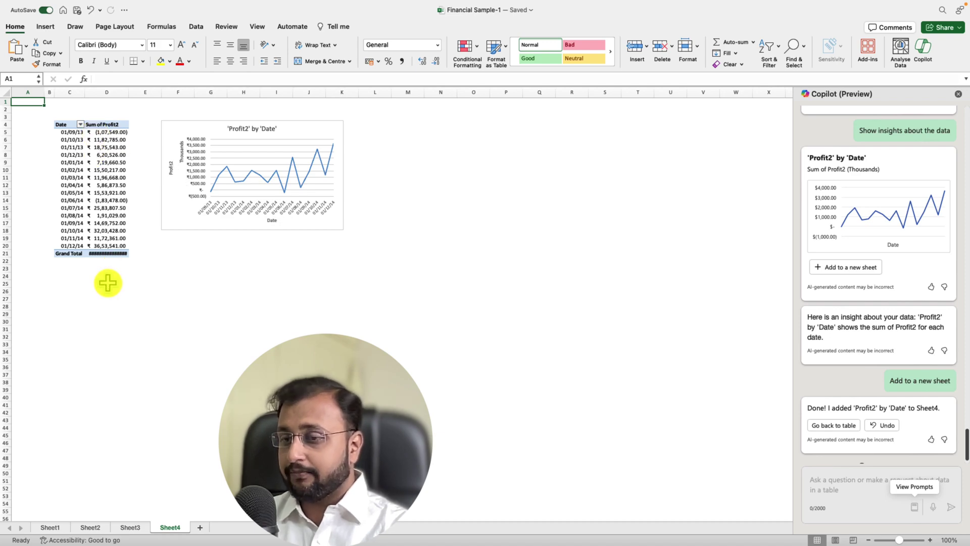
{"action": "left_click", "coordinate": [834, 425]}
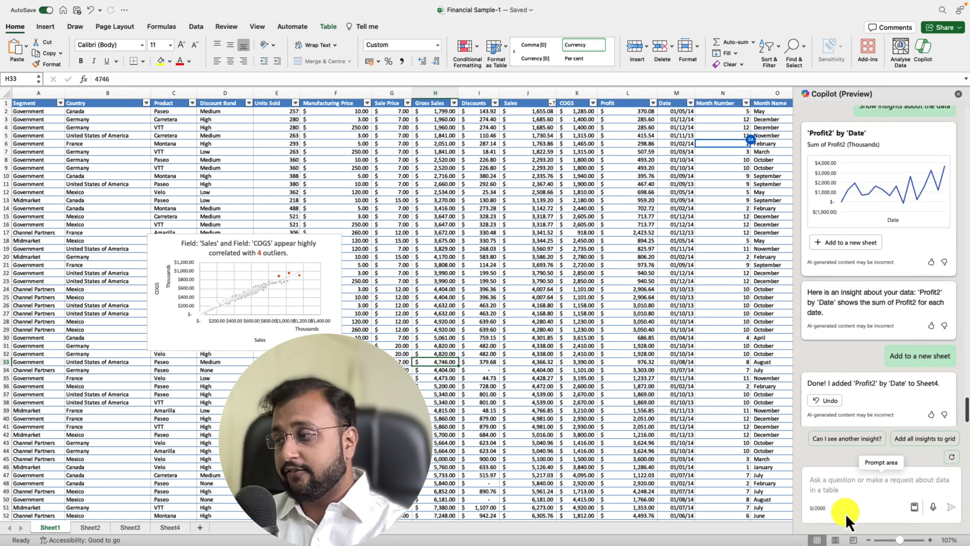
Submit the Copilot prompt "Sales Vs Profit by each segment" and add its summary table to a new sheet, returning to Sheet1
{"action": "left_click", "coordinate": [850, 484]}
{"action": "type", "text": "Sales Vs Profit by each segment"}
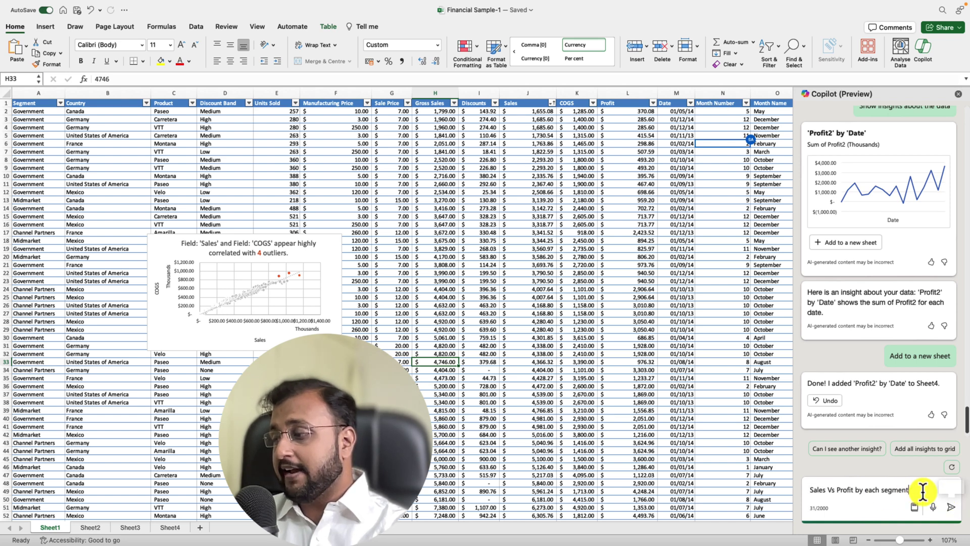
{"action": "key", "text": "Return"}
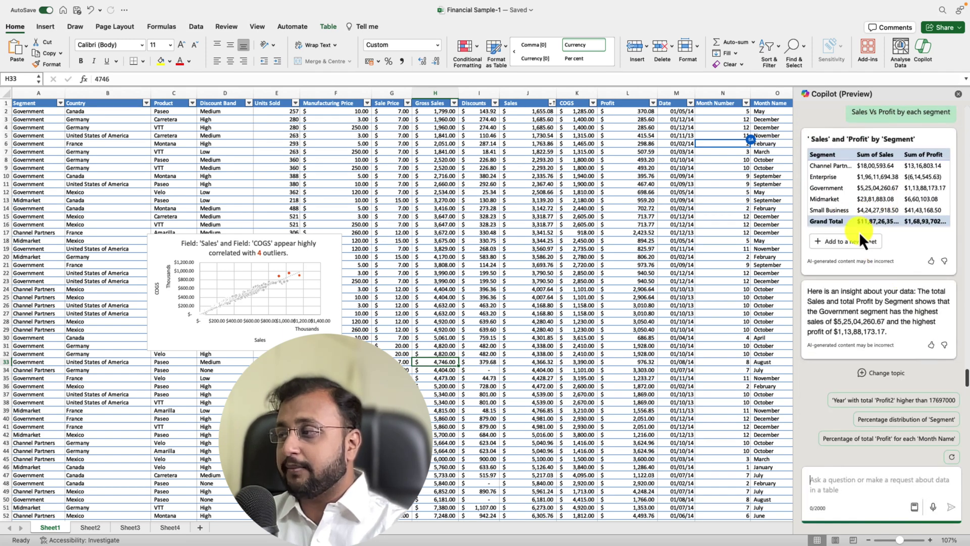
{"action": "left_click", "coordinate": [854, 242]}
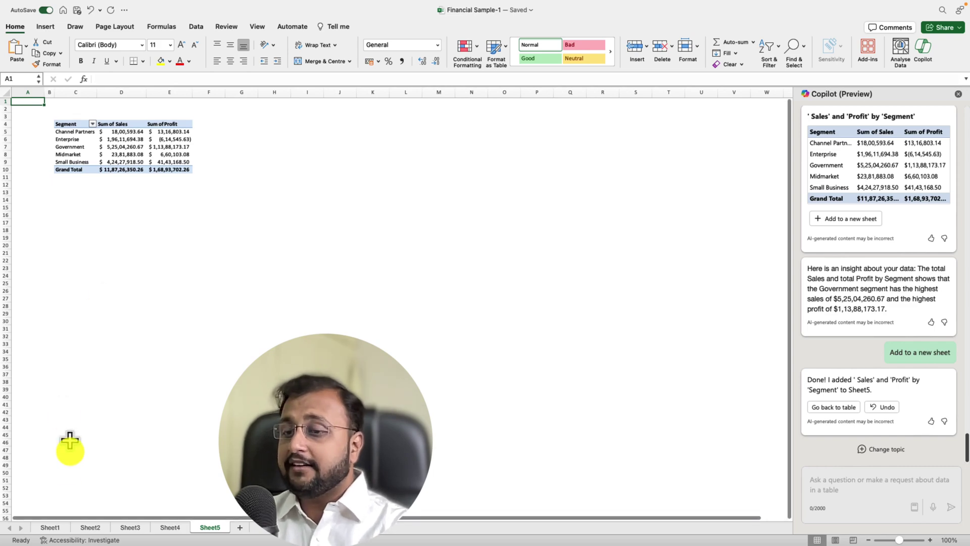
{"action": "left_click", "coordinate": [50, 527]}
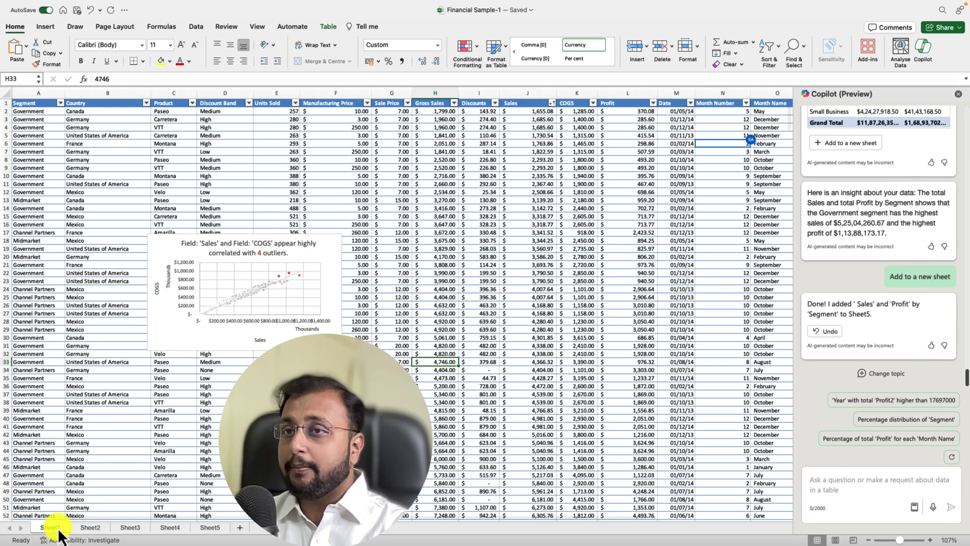